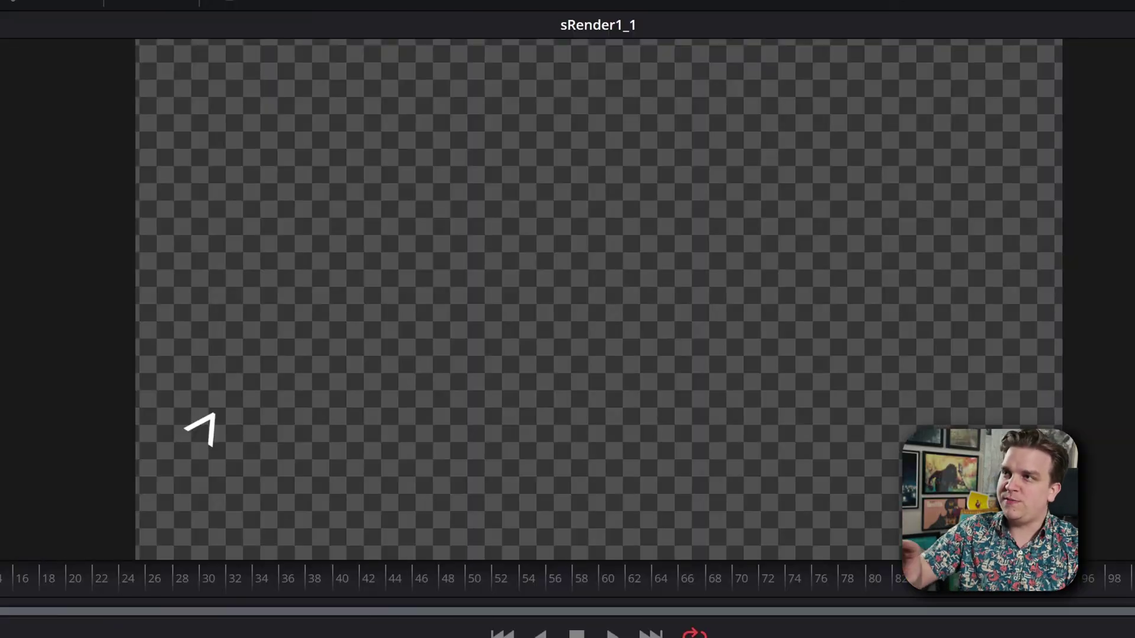
Step: Play the sRender arrow demo animation to preview the finished effect
{"action": "key", "text": "space"}
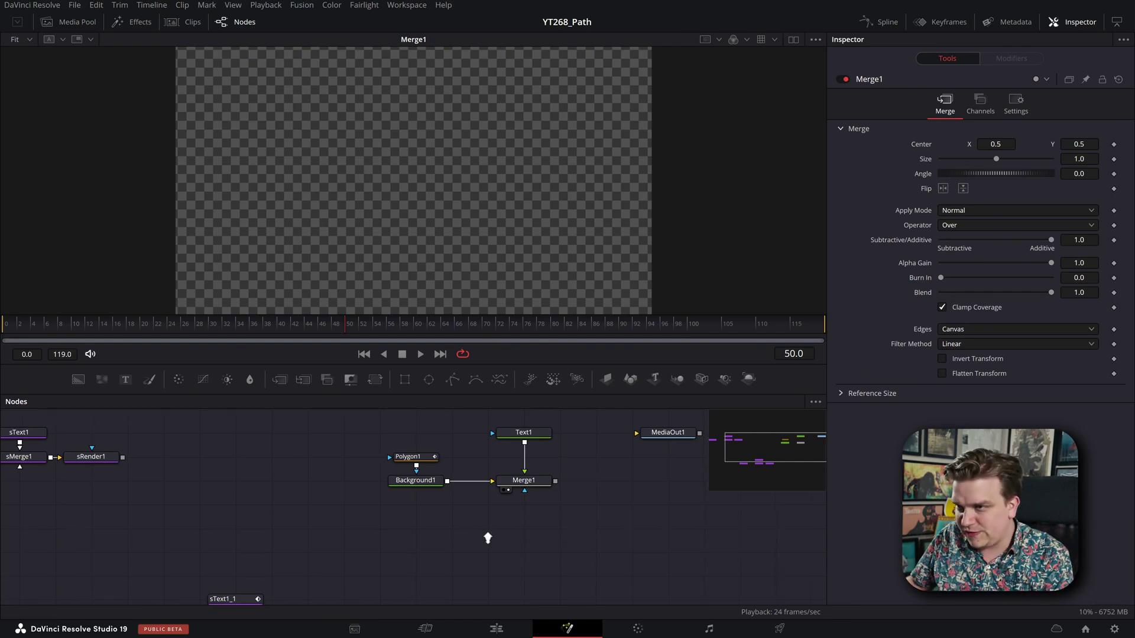
Step: Make Background1 pure white with RGB values of 1, and give Polygon1 a 0.0048 border width
{"action": "scroll", "coordinate": [489, 536], "scroll_direction": "up", "scroll_amount": 2}
{"action": "left_click", "coordinate": [355, 441]}
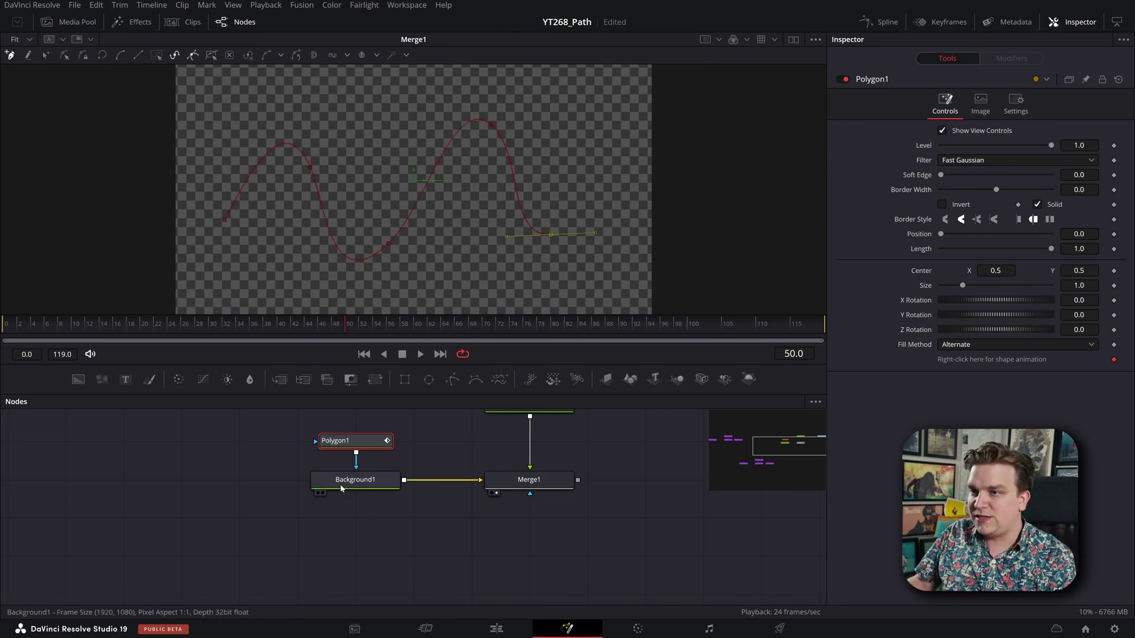
{"action": "left_click", "coordinate": [364, 480]}
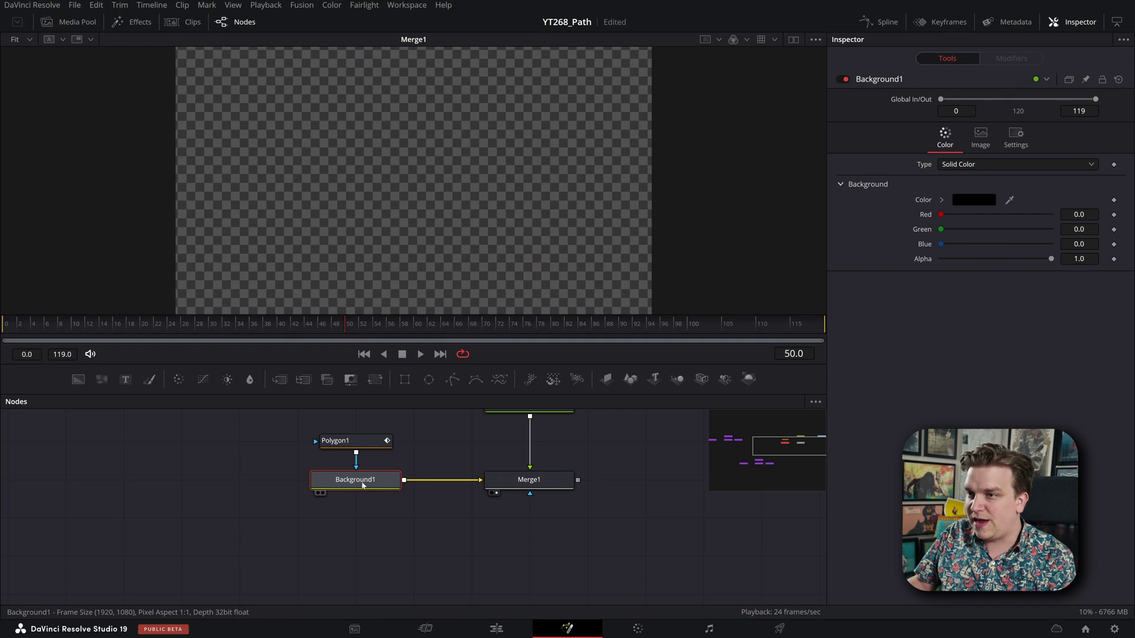
{"action": "left_click", "coordinate": [1091, 220]}
{"action": "type", "text": "1"}
{"action": "key", "text": "Tab"}
{"action": "type", "text": "1"}
{"action": "key", "text": "Tab"}
{"action": "type", "text": "1"}
{"action": "key", "text": "Tab"}
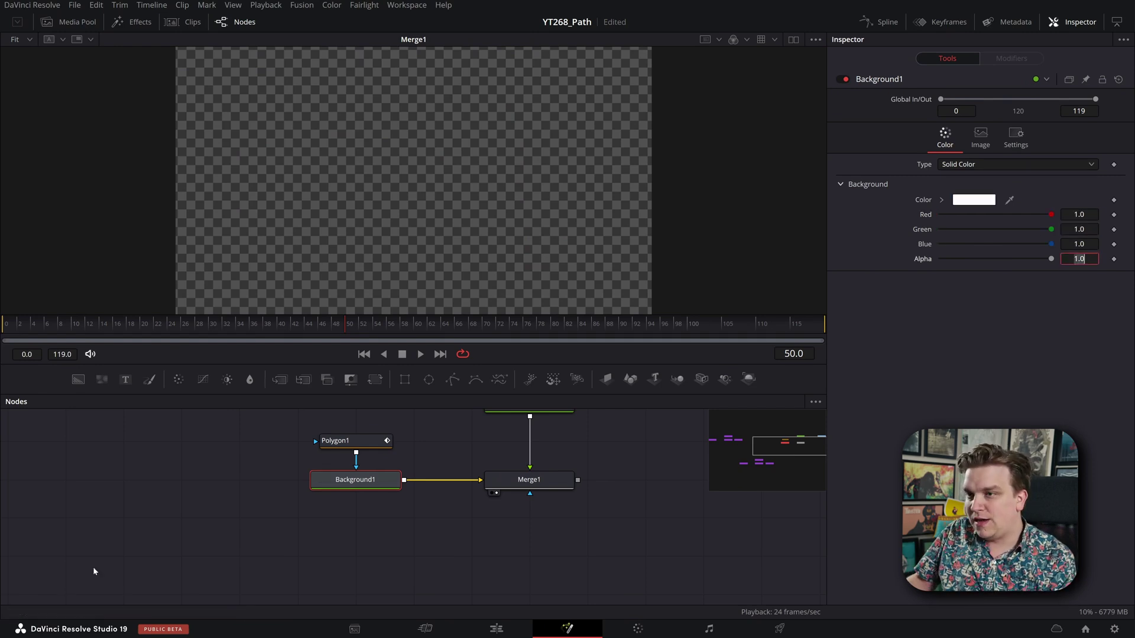
{"action": "left_click", "coordinate": [335, 442]}
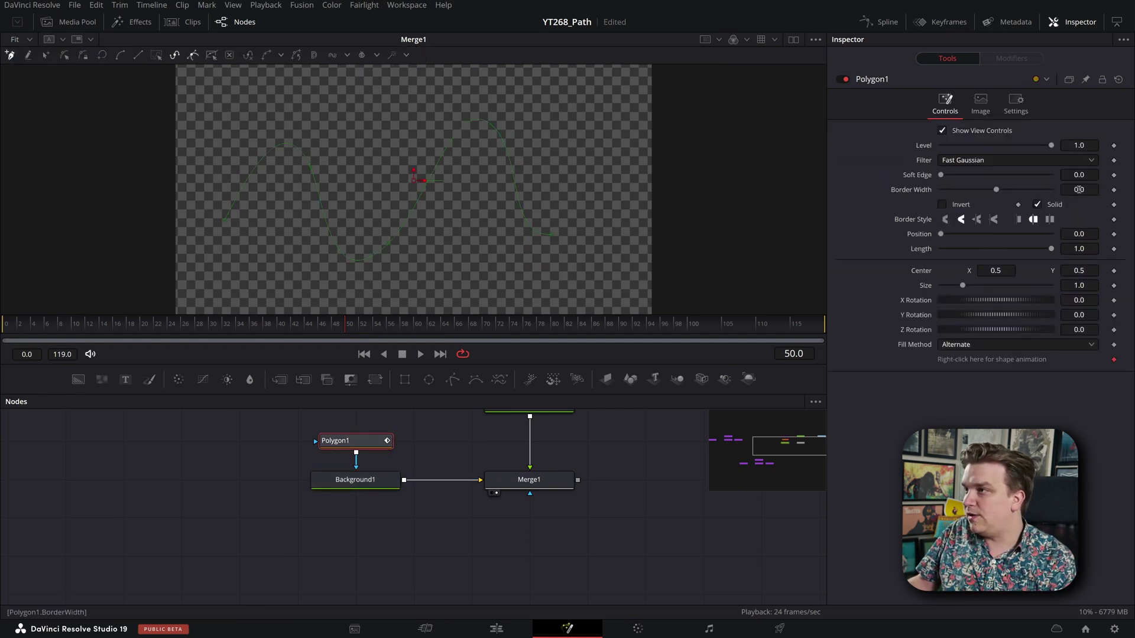
{"action": "left_click_drag", "start_coordinate": [1079, 191], "coordinate": [1086, 191]}
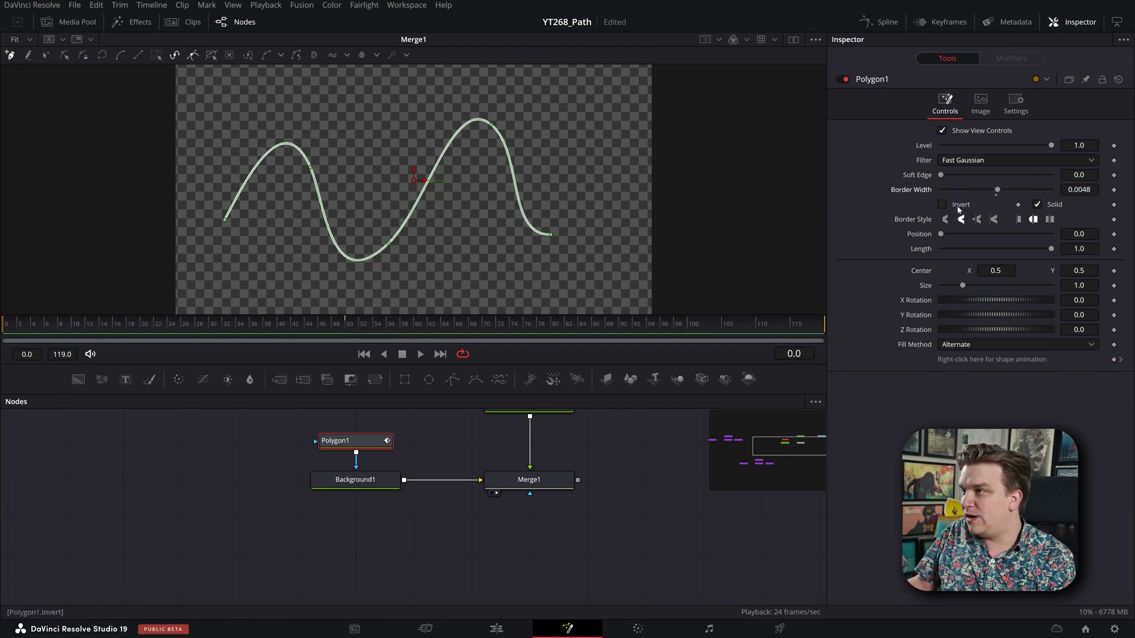
Step: Keyframe Polygon1's Length at 0 on frame 0 and 1.0 on frame 30
{"action": "left_click_drag", "start_coordinate": [1050, 249], "coordinate": [941, 249]}
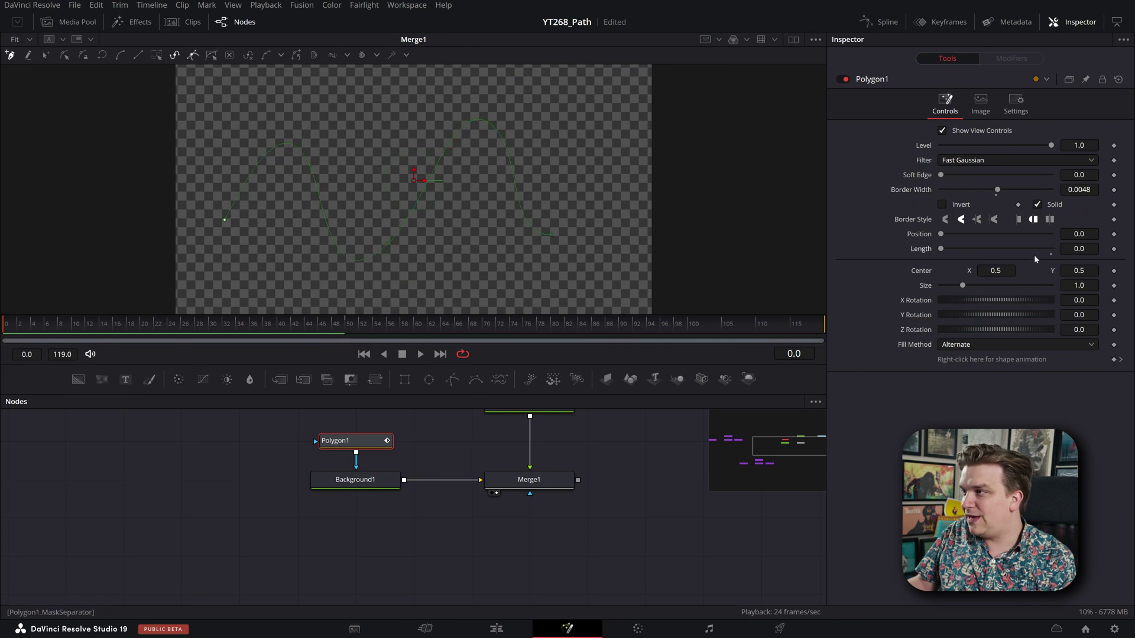
{"action": "left_click", "coordinate": [1114, 248]}
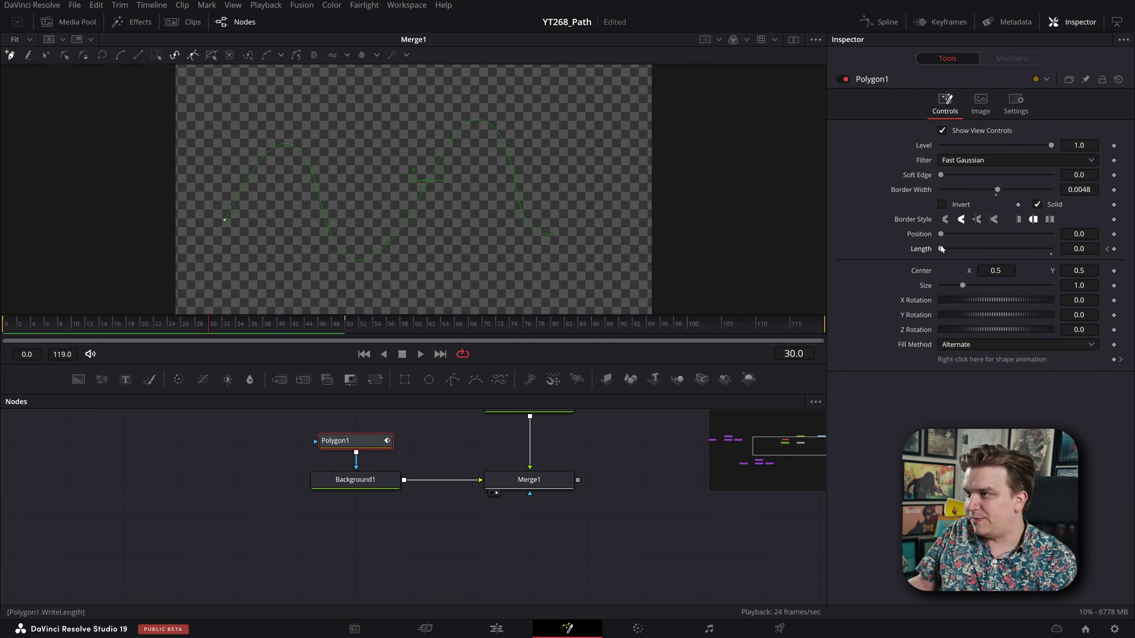
{"action": "left_click_drag", "start_coordinate": [942, 249], "coordinate": [1051, 248]}
Step: Smooth both Length keyframes into an eased curve in the Spline editor
{"action": "key", "text": "shift+3"}
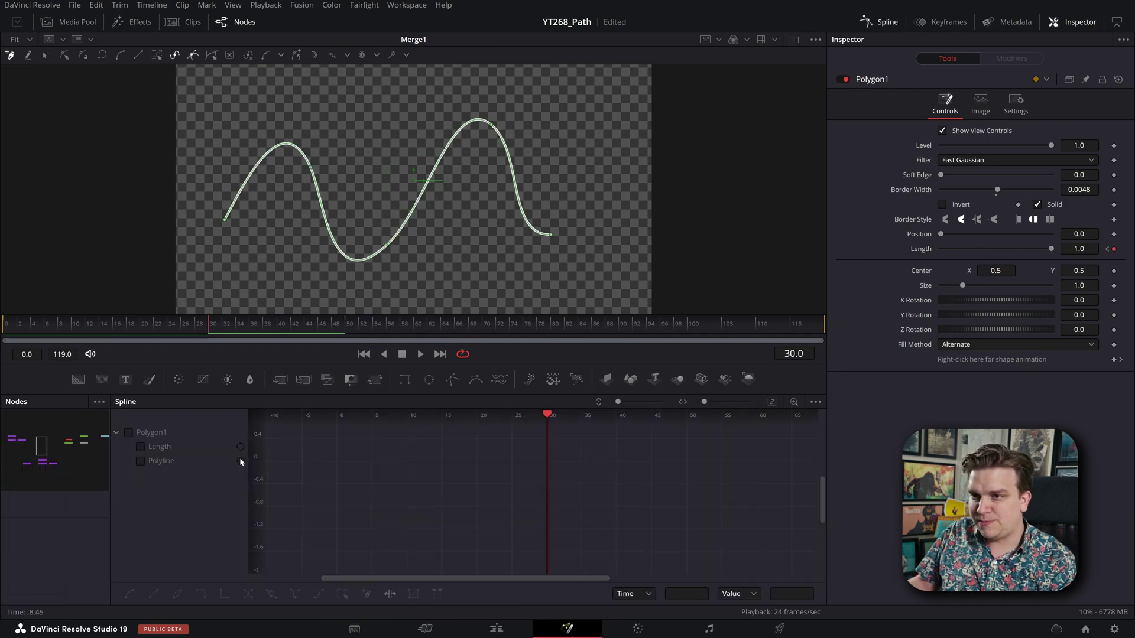
{"action": "left_click", "coordinate": [168, 448]}
{"action": "left_click_drag", "start_coordinate": [615, 456], "coordinate": [292, 582]}
{"action": "key", "text": "s"}
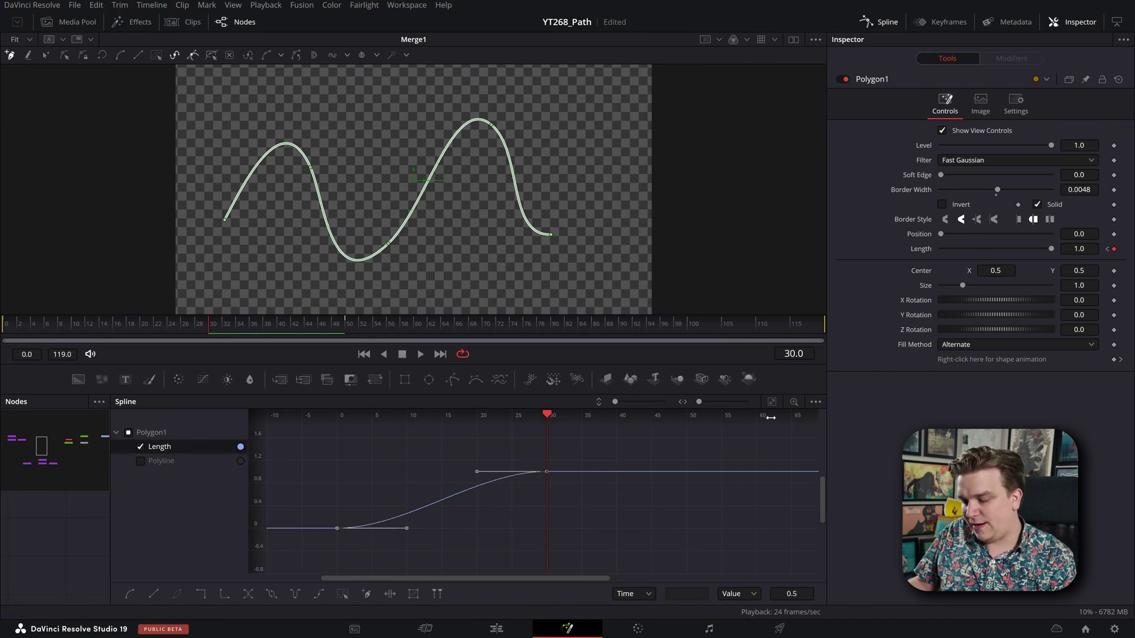
{"action": "key", "text": "shift+3"}
Step: Play the white curve's write-on animation back from the first frame
{"action": "left_click", "coordinate": [362, 532]}
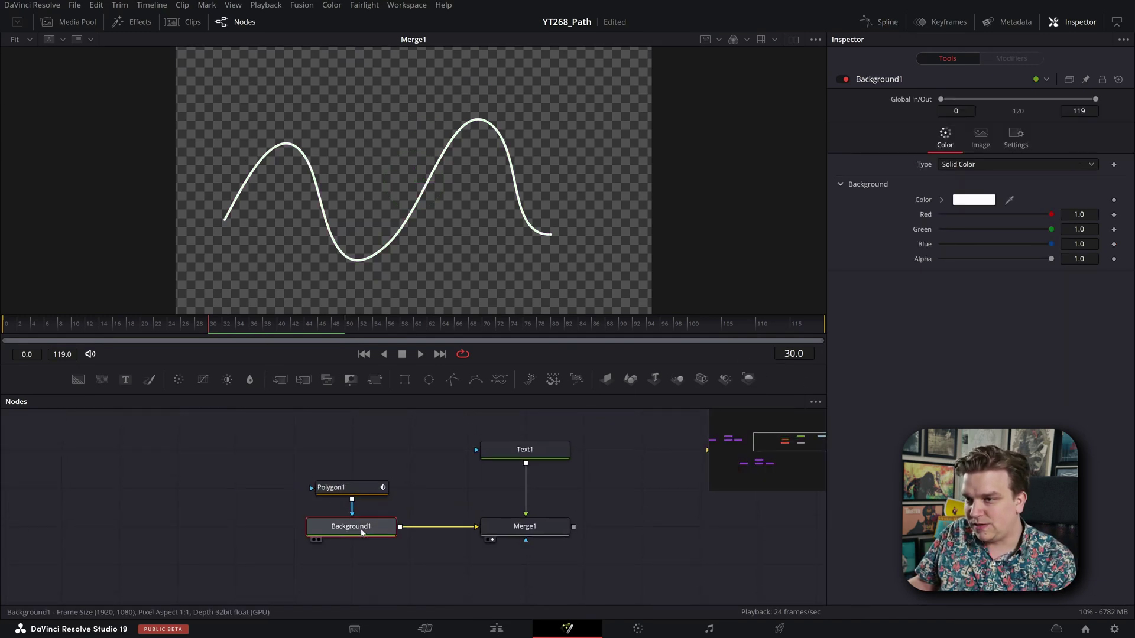
{"action": "key", "text": "1"}
{"action": "key", "text": "Home"}
{"action": "key", "text": "space"}
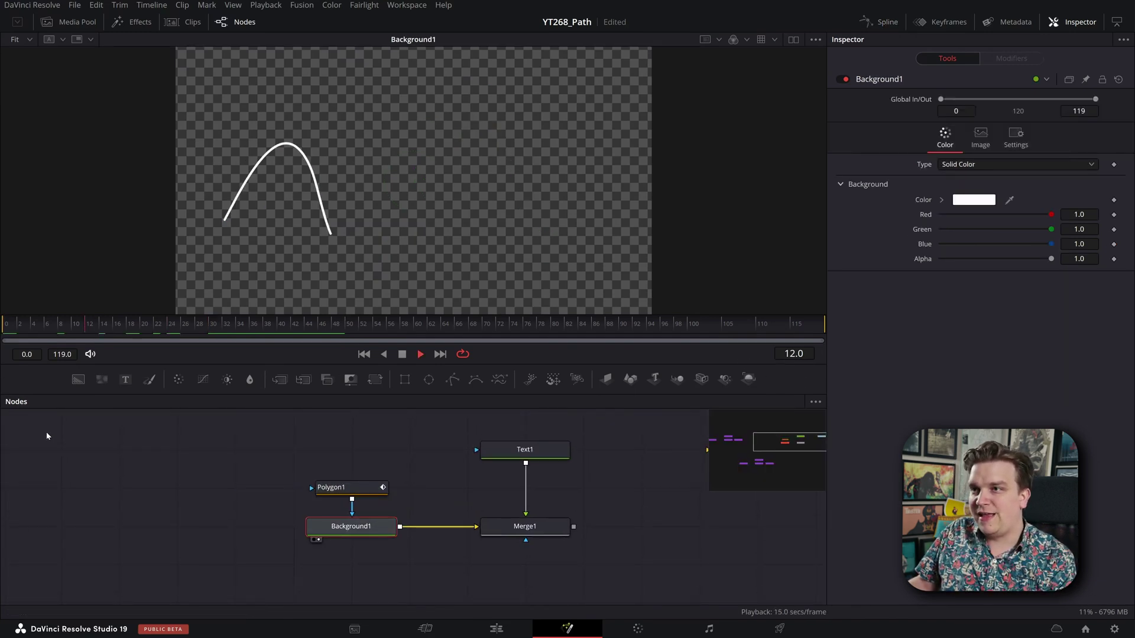
{"action": "left_click", "coordinate": [353, 487]}
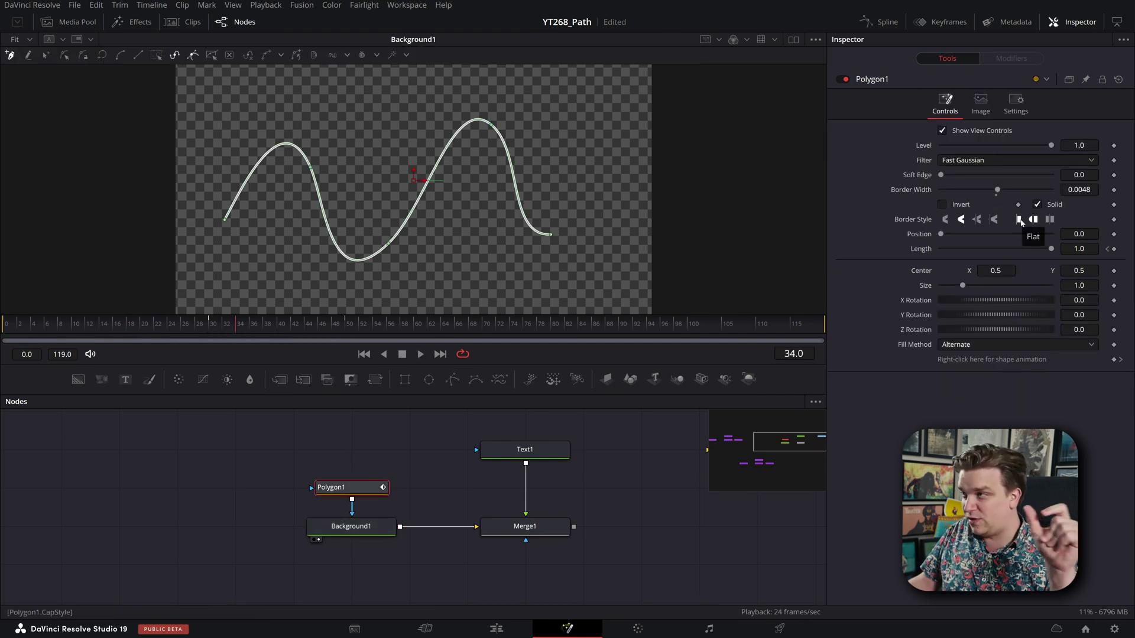
{"action": "key", "text": "Home"}
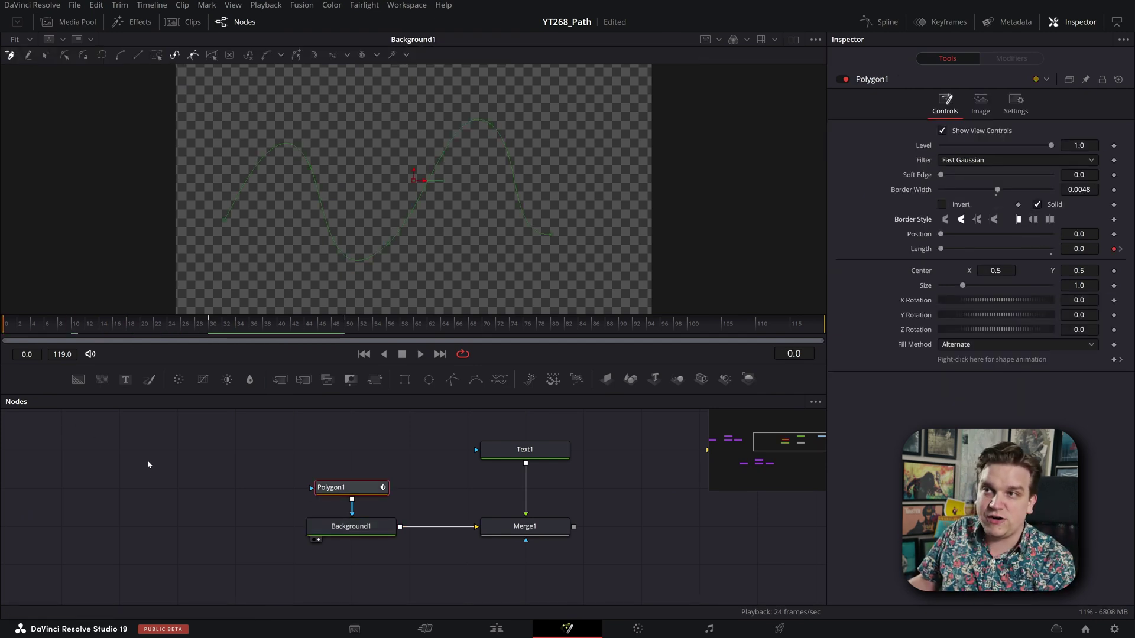
{"action": "key", "text": "space"}
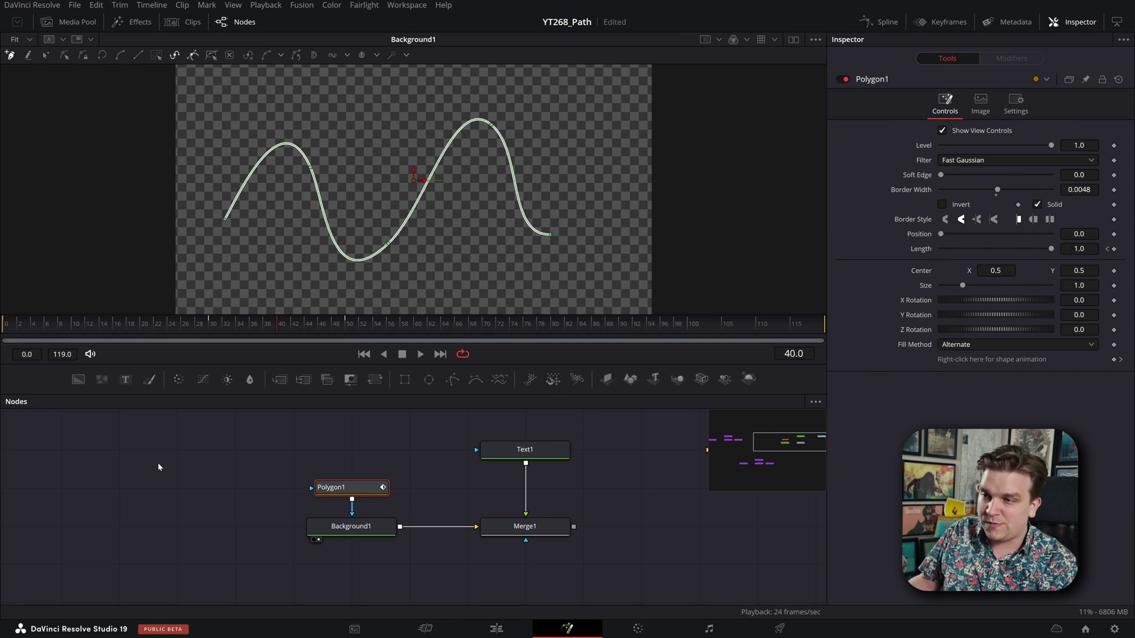
{"action": "left_click", "coordinate": [158, 467]}
{"action": "left_click", "coordinate": [525, 450]}
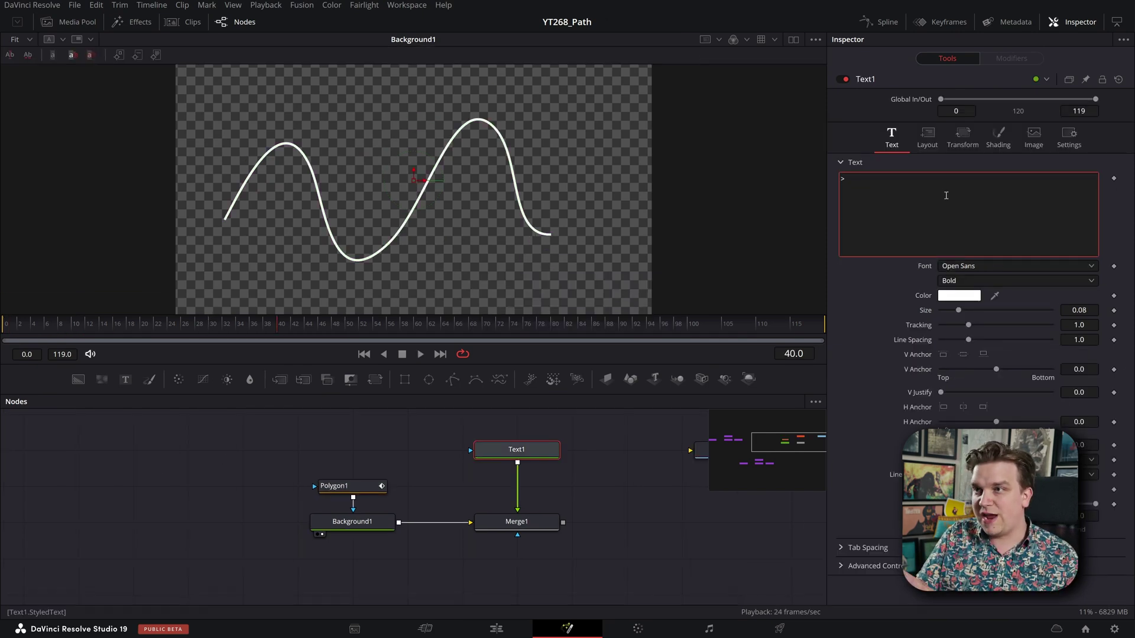
Step: Load Text1 alone in the viewer and focus its Inspector Text box
{"action": "key", "text": "1"}
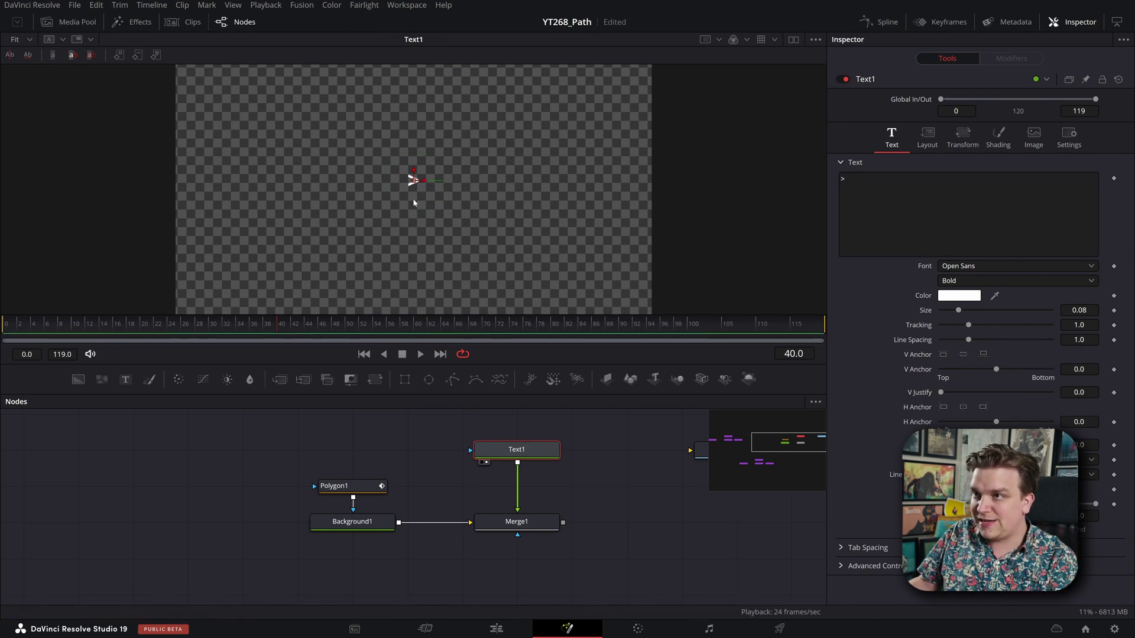
{"action": "left_click", "coordinate": [957, 246]}
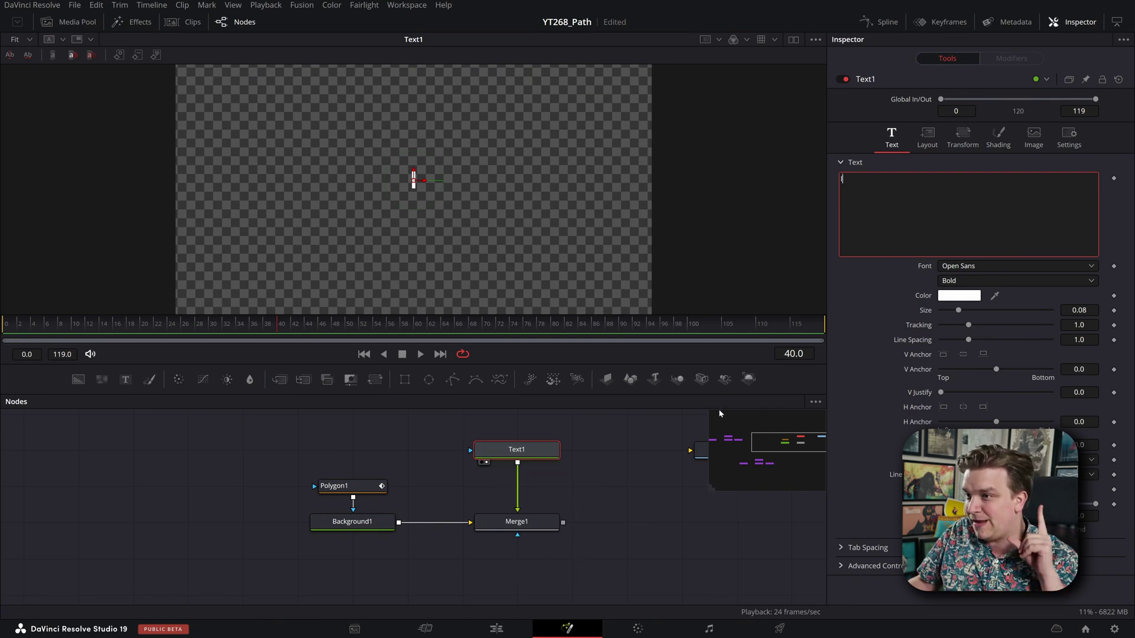
Step: Remove Polygon1's polyline animation and publish the polyline for reuse
{"action": "left_click", "coordinate": [340, 486]}
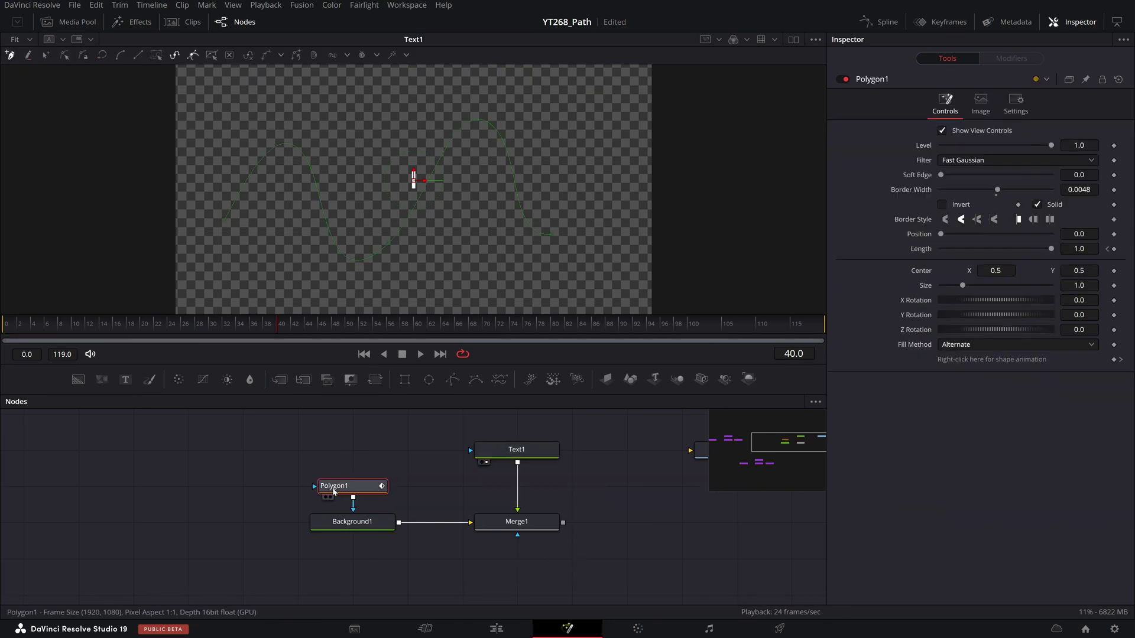
{"action": "right_click", "coordinate": [979, 363]}
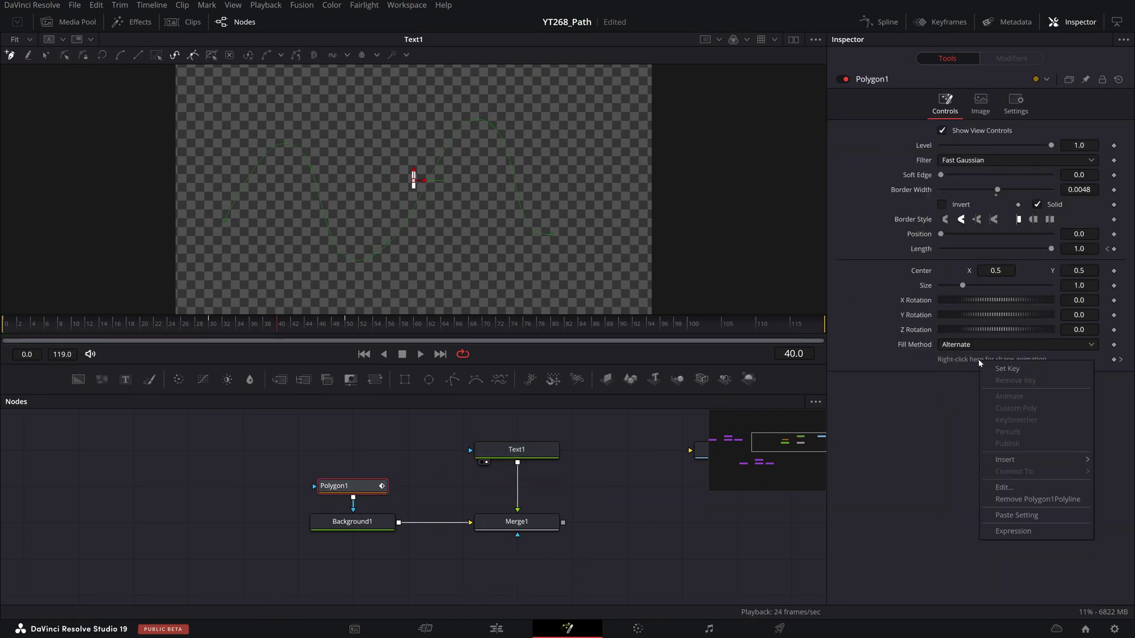
{"action": "left_click", "coordinate": [1023, 499]}
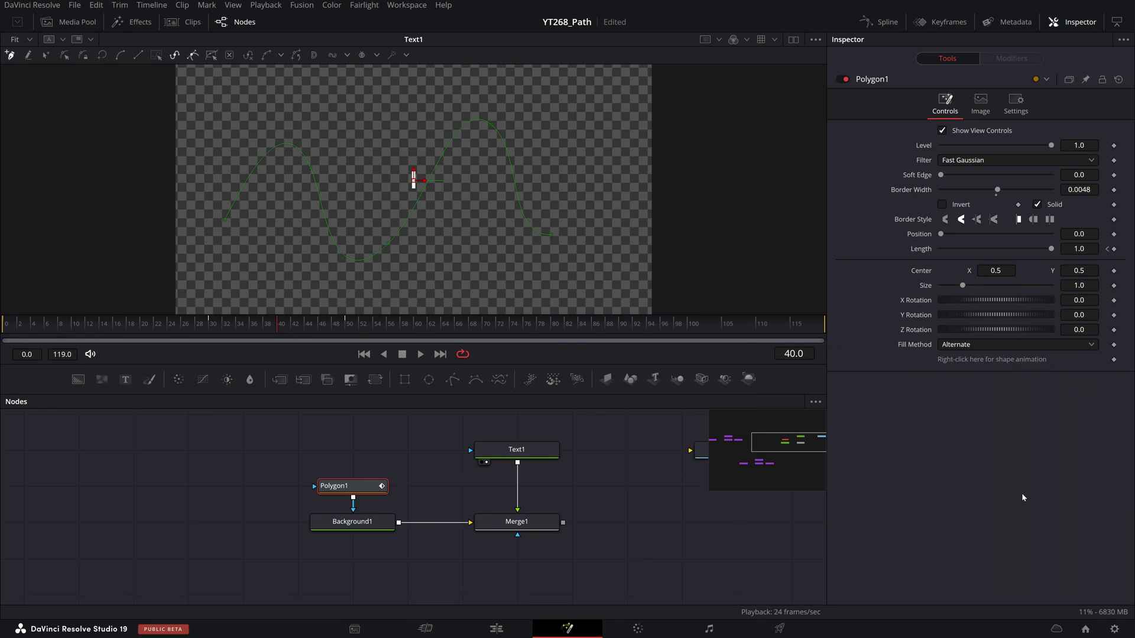
{"action": "right_click", "coordinate": [947, 359]}
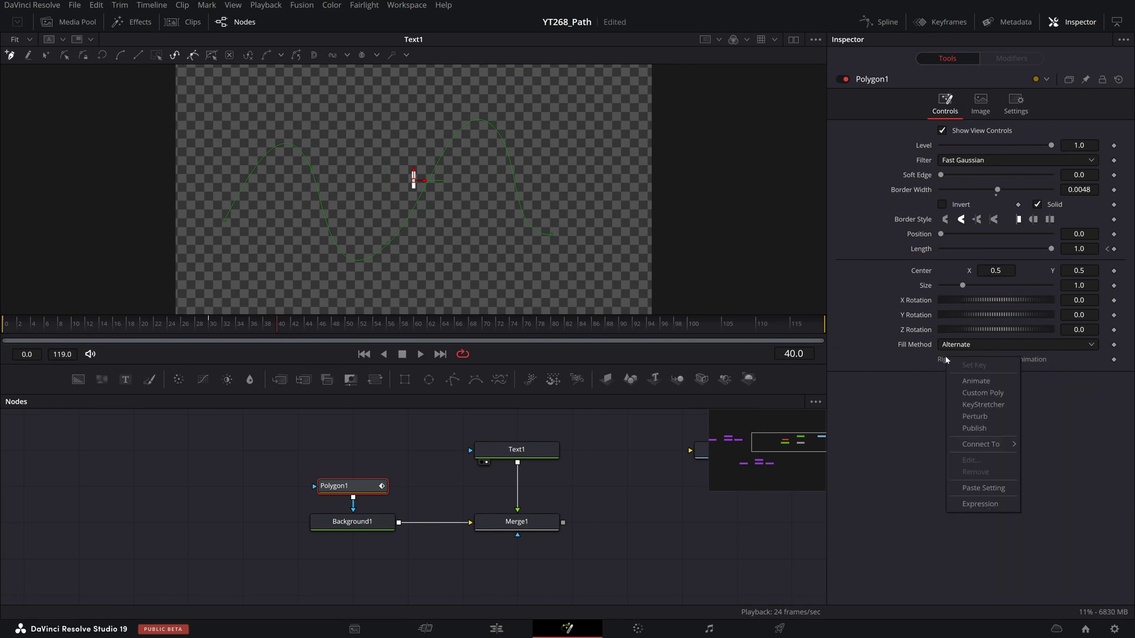
{"action": "left_click", "coordinate": [975, 429]}
{"action": "left_click", "coordinate": [1011, 59]}
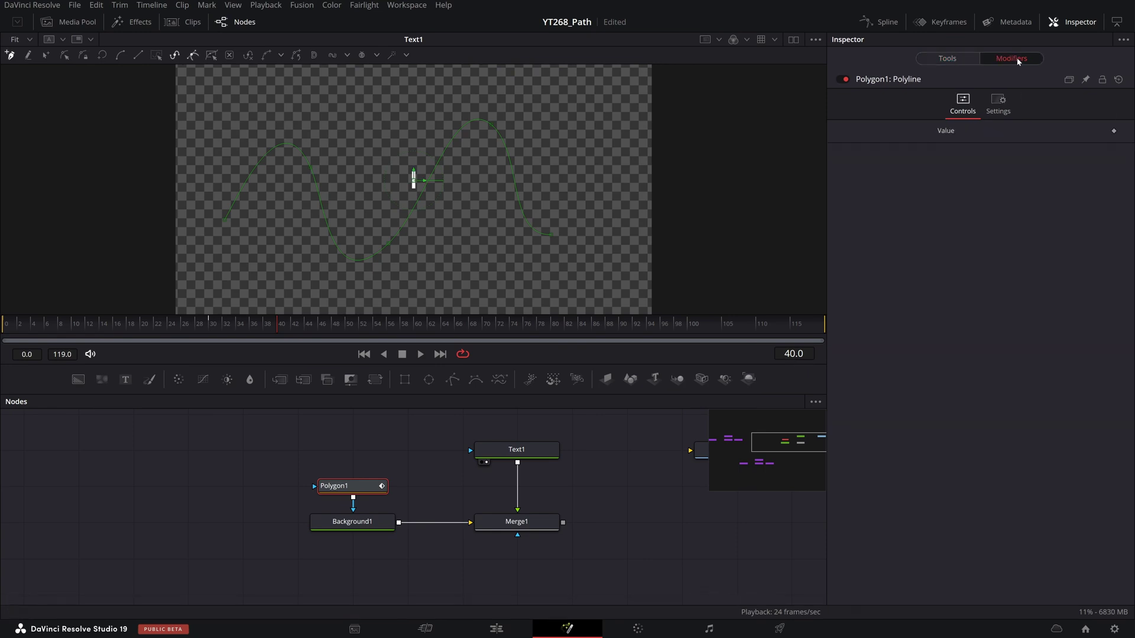
Step: Attach a Path modifier to Text1's Center in its Layout settings
{"action": "left_click", "coordinate": [507, 451]}
{"action": "left_click", "coordinate": [927, 137]}
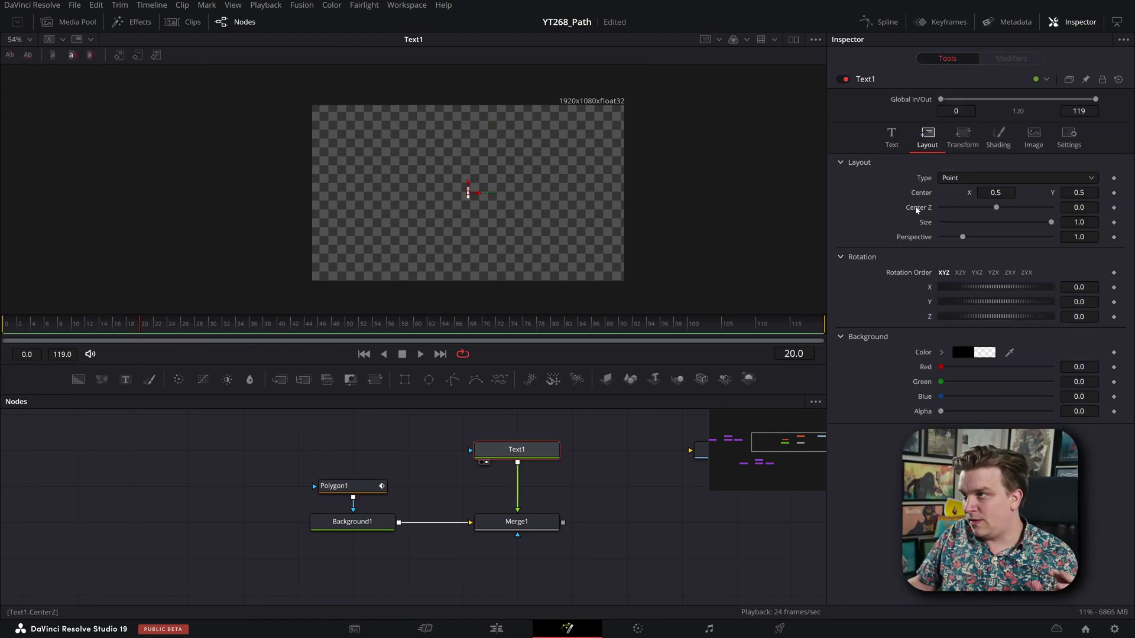
{"action": "right_click", "coordinate": [922, 194]}
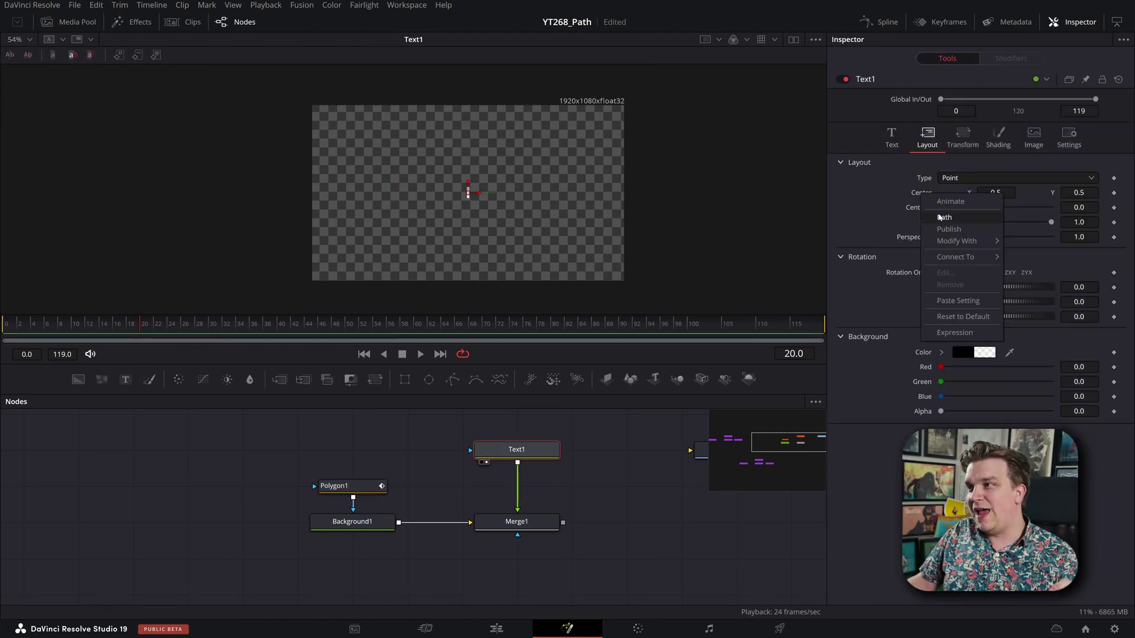
{"action": "left_click", "coordinate": [941, 218]}
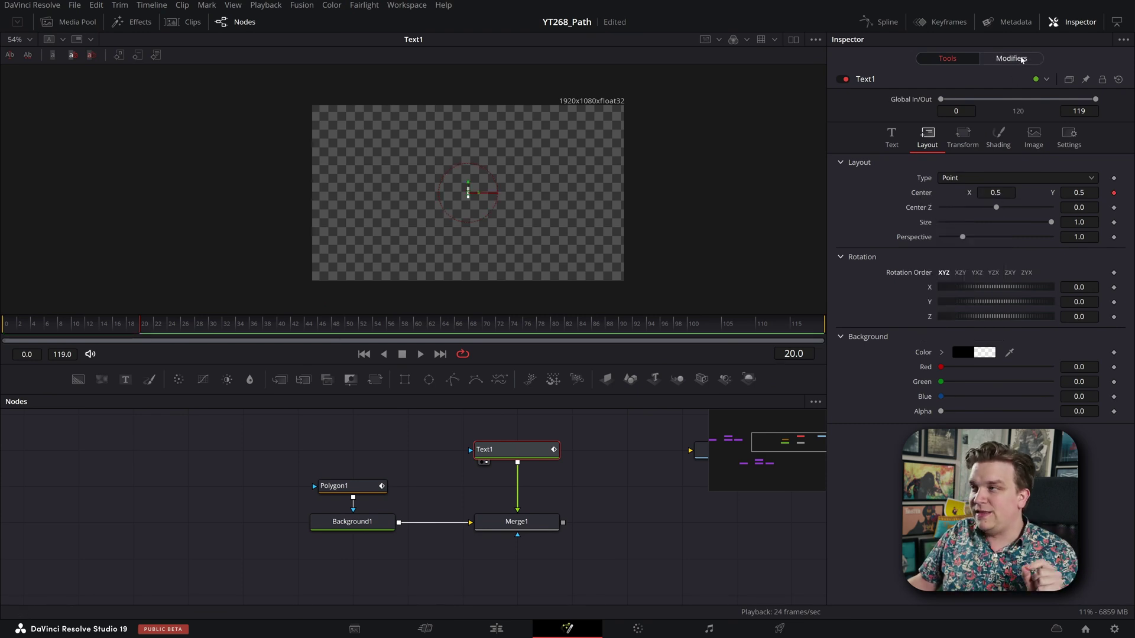
{"action": "left_click", "coordinate": [1013, 59]}
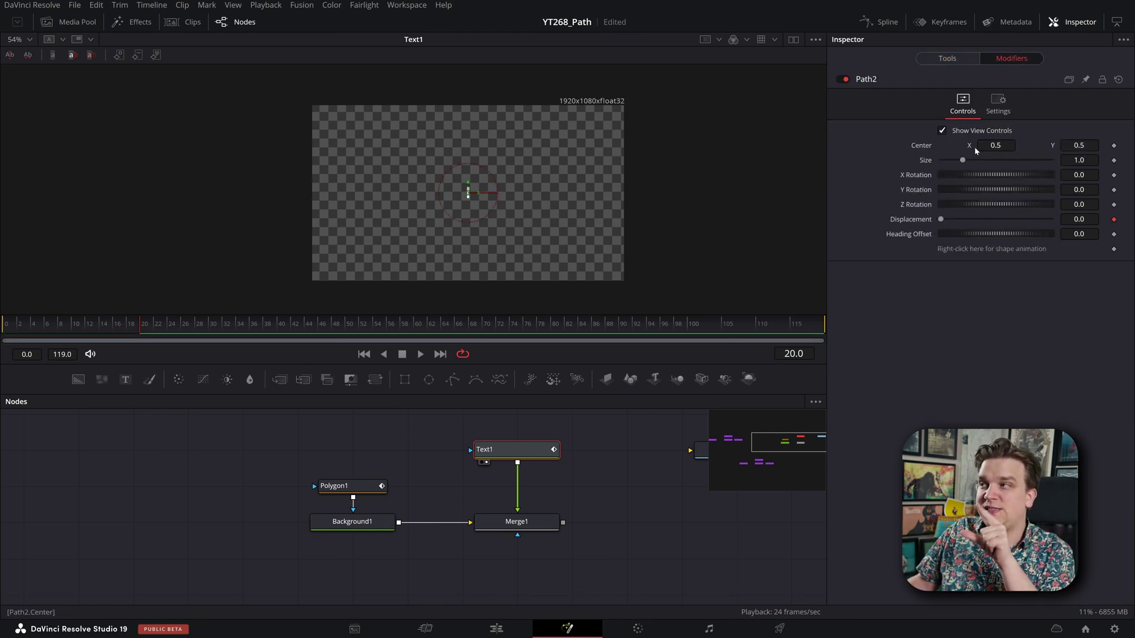
Step: Remove Path2's Displacement animation and connect its path to Polygon1's polyline
{"action": "right_click", "coordinate": [905, 220]}
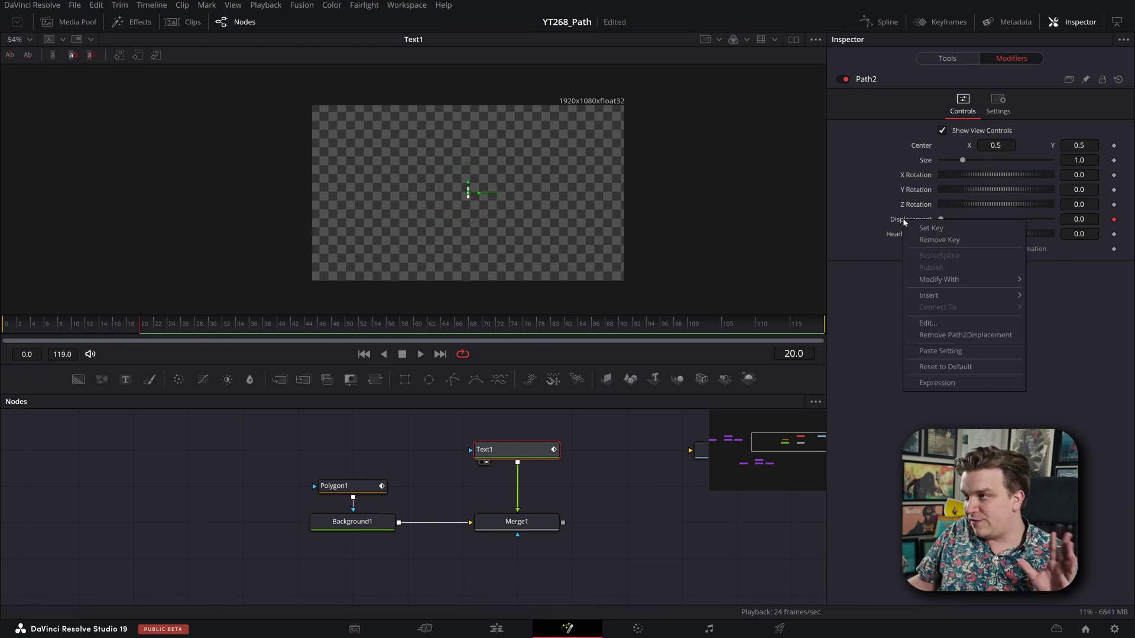
{"action": "left_click", "coordinate": [962, 335]}
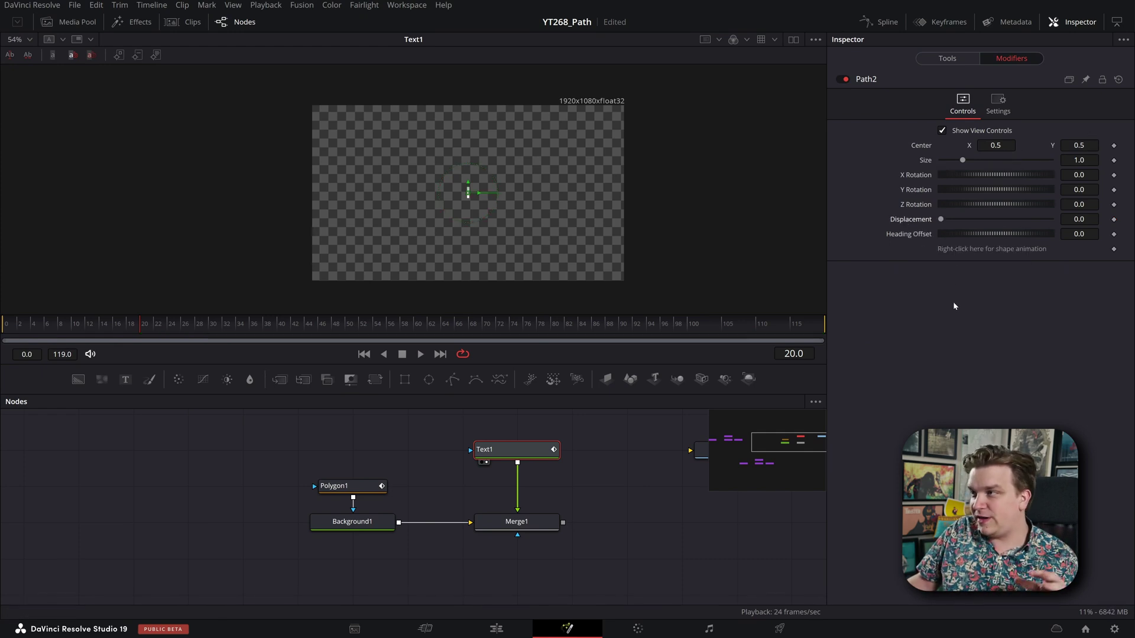
{"action": "right_click", "coordinate": [978, 251]}
{"action": "mouse_move", "coordinate": [995, 342]}
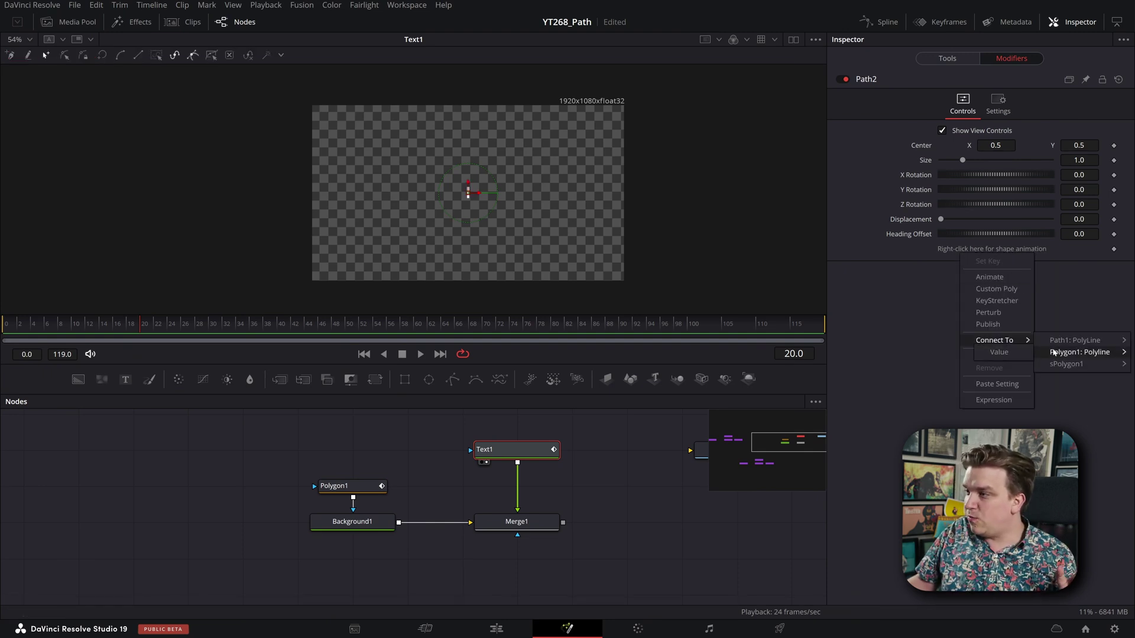
{"action": "left_click", "coordinate": [1018, 357]}
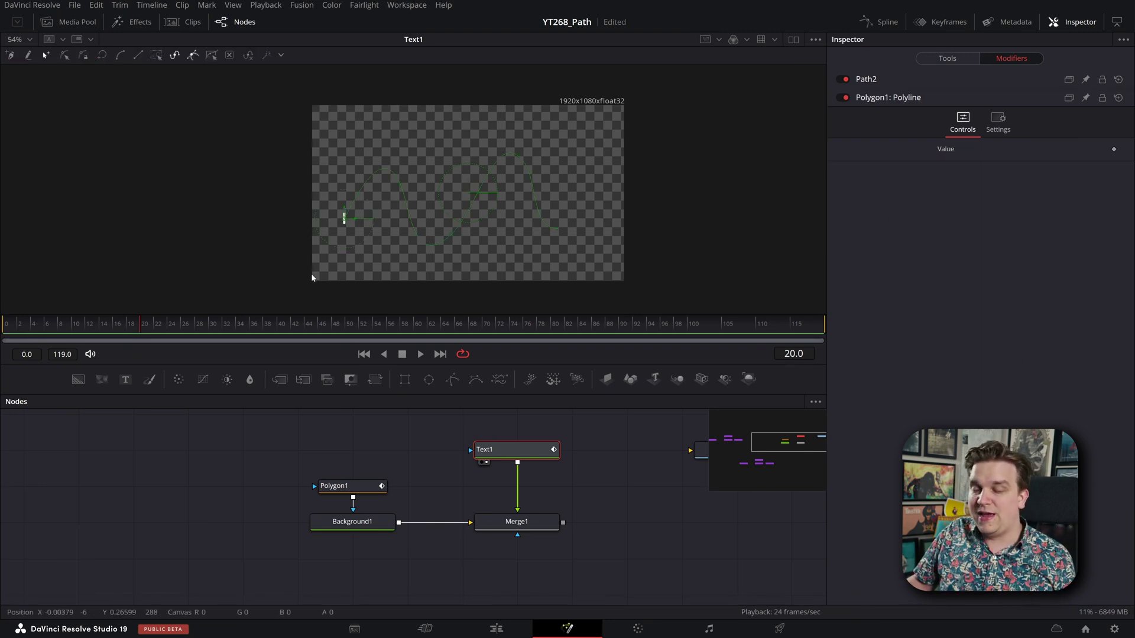
Step: Load Merge1 in the viewer and scrub to watch the line write on
{"action": "left_click", "coordinate": [535, 524]}
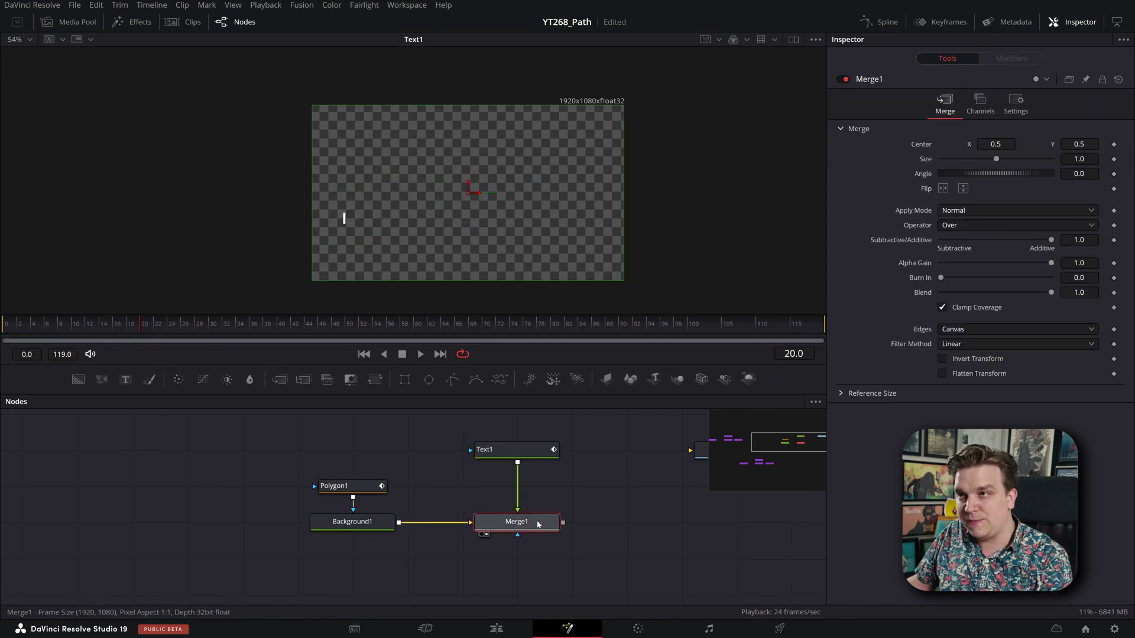
{"action": "key", "text": "1"}
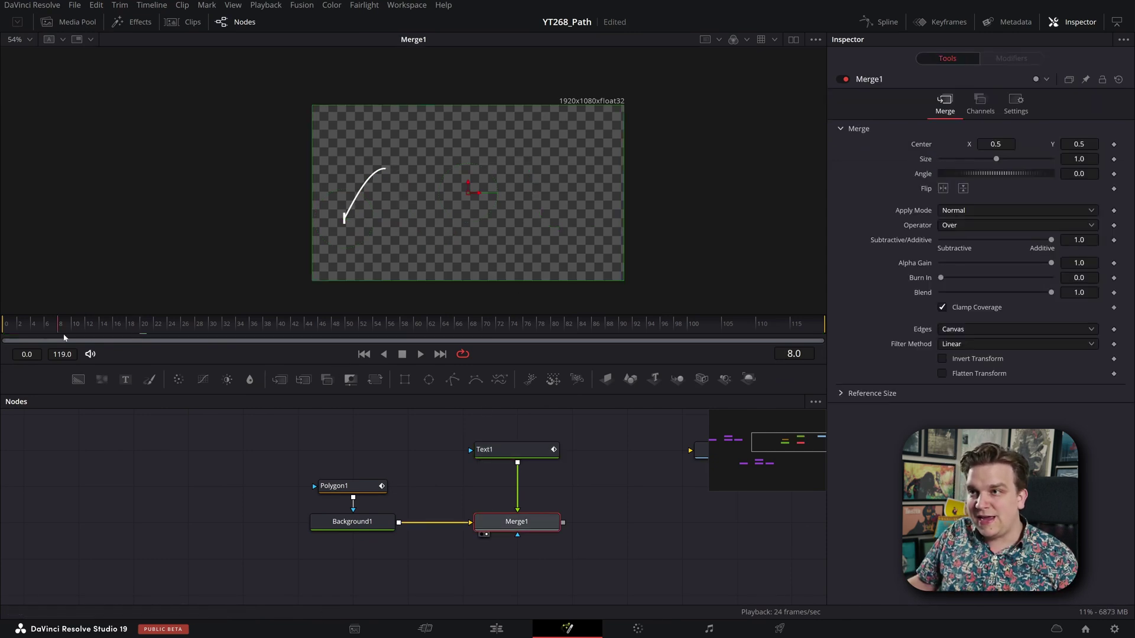
{"action": "left_click_drag", "start_coordinate": [24, 347], "coordinate": [163, 333]}
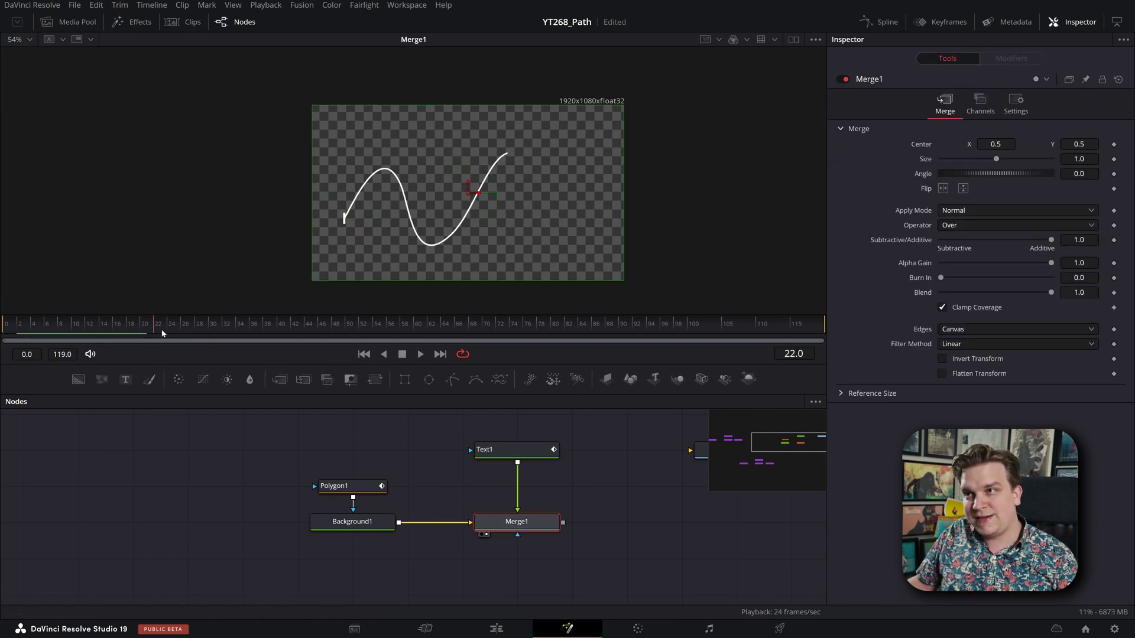
Step: Link Text1's Z rotation to Path2's Heading, now reading 61.28808
{"action": "left_click", "coordinate": [508, 450]}
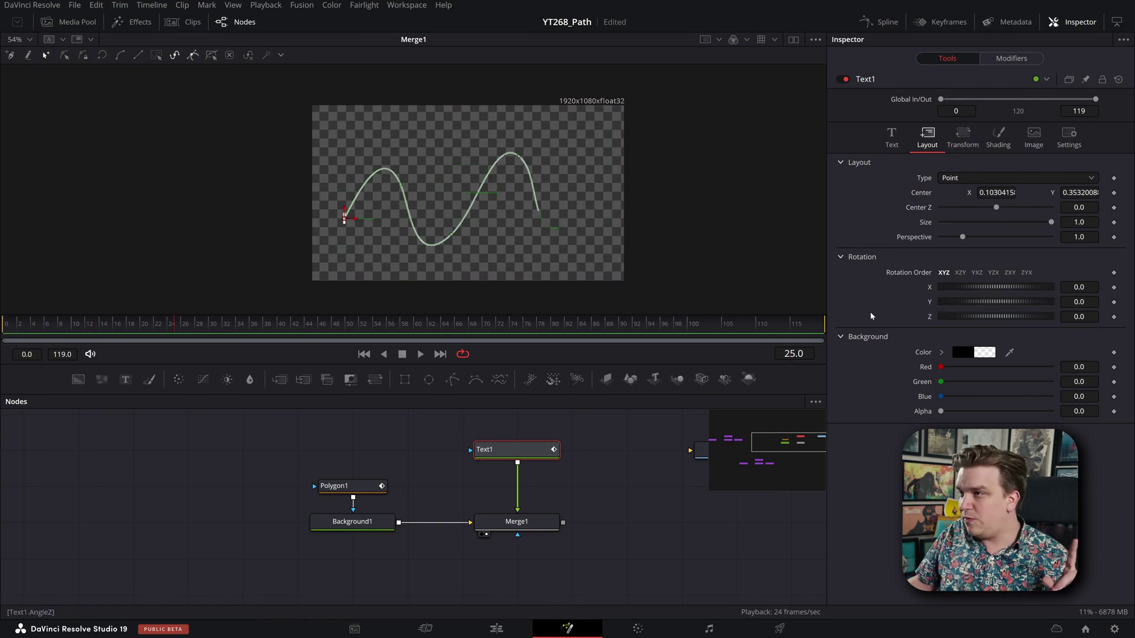
{"action": "right_click", "coordinate": [932, 319]}
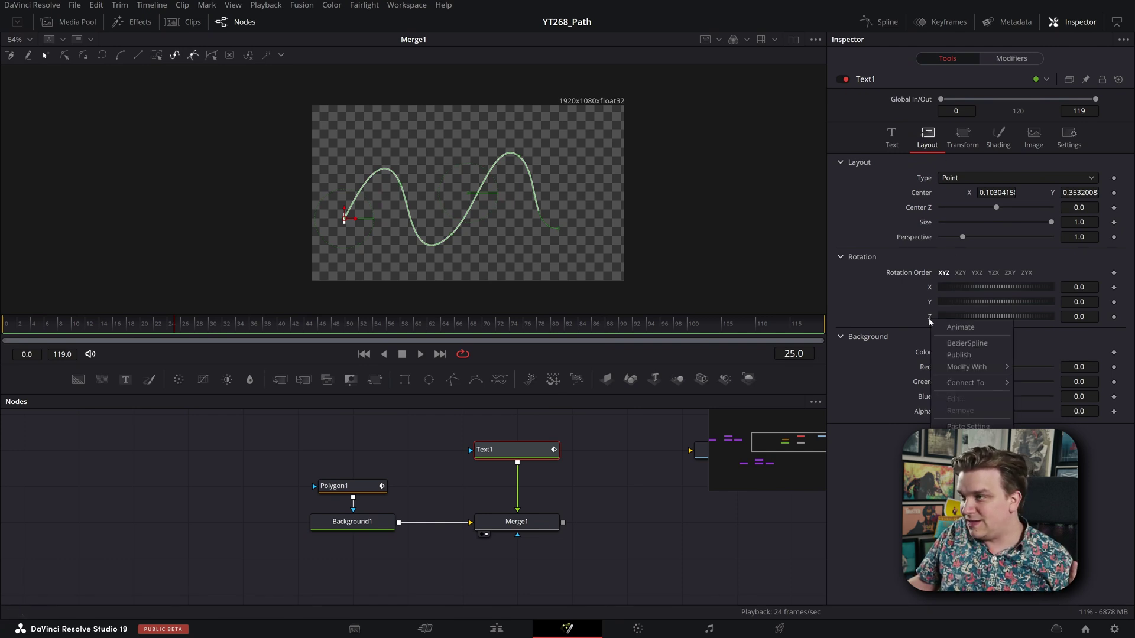
{"action": "mouse_move", "coordinate": [959, 387]}
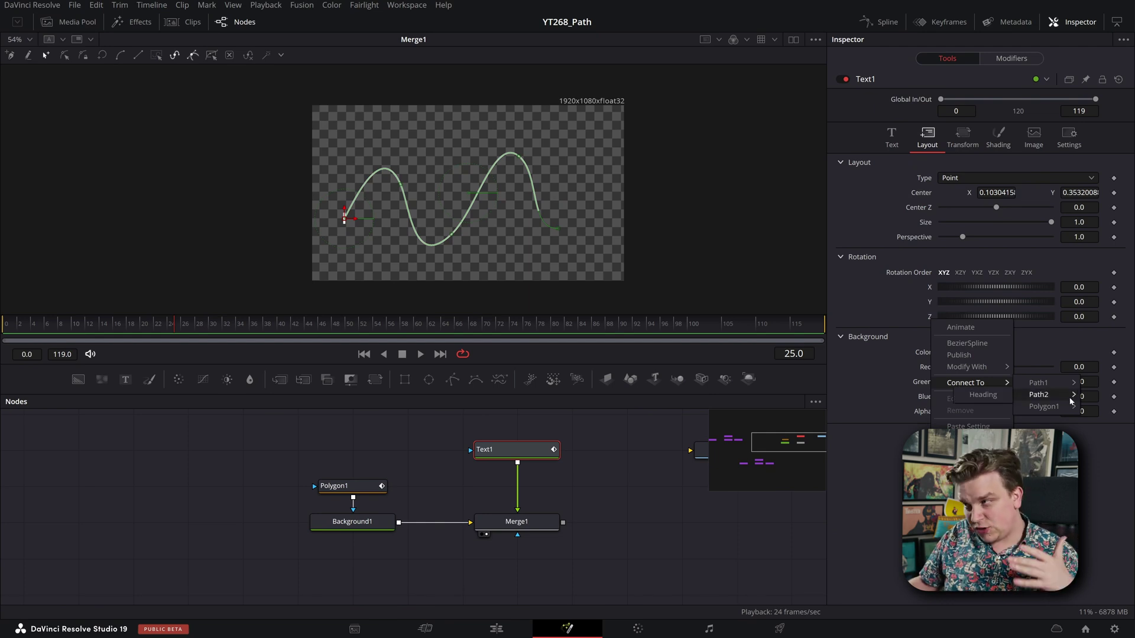
{"action": "left_click", "coordinate": [983, 395]}
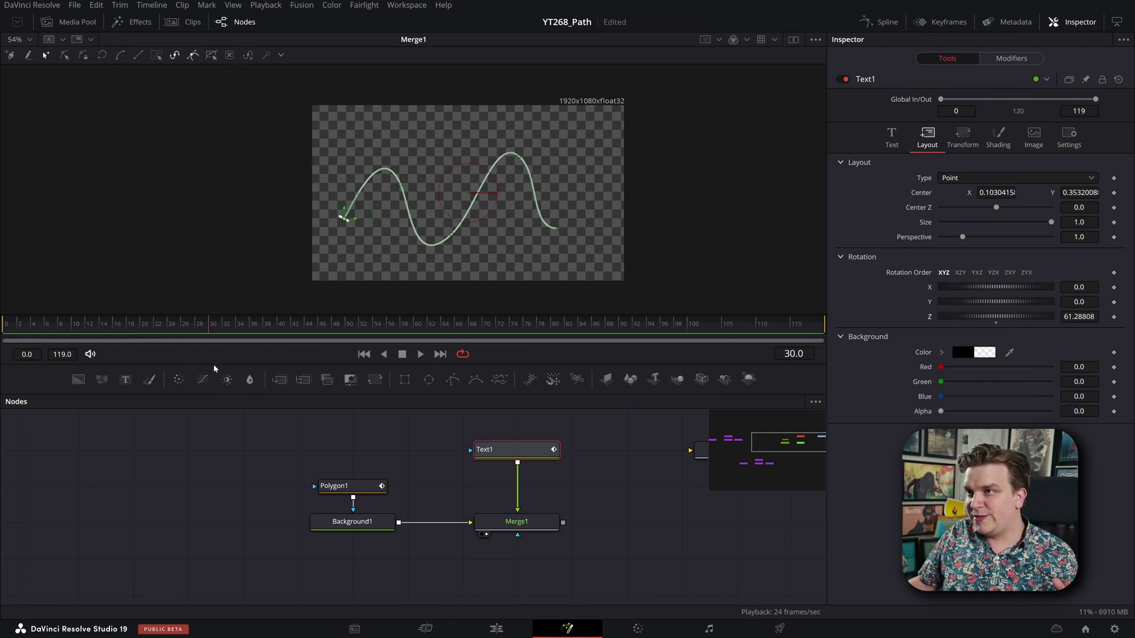
Step: At frame 20, set Path2's Displacement to about 0.695, sliding the character along the curve
{"action": "left_click", "coordinate": [1027, 59]}
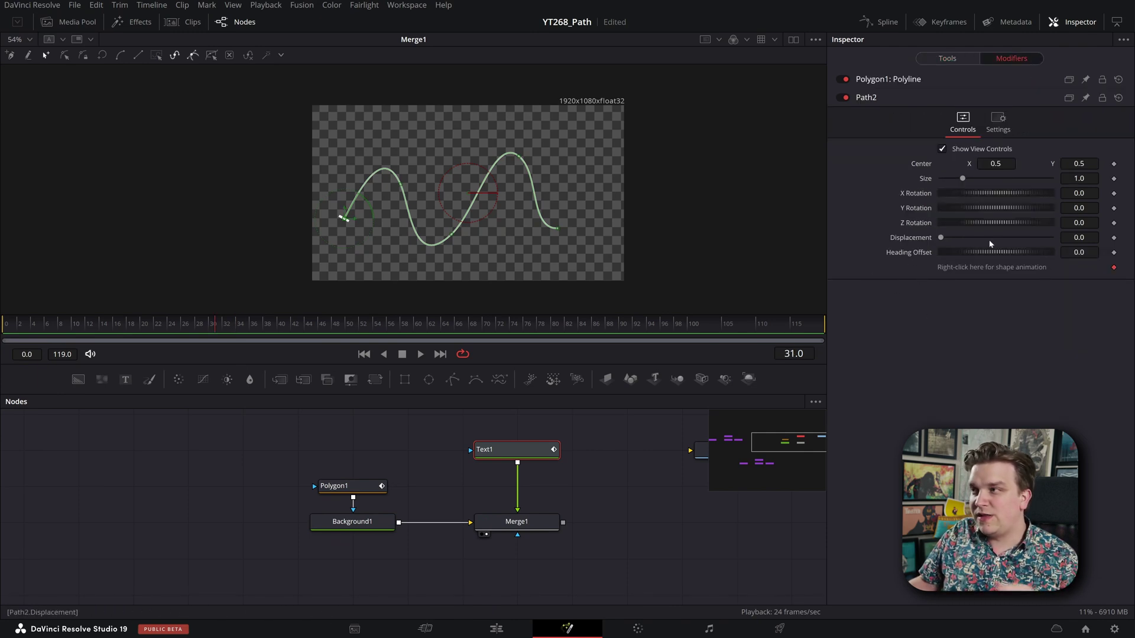
{"action": "mouse_move", "coordinate": [213, 325]}
{"action": "left_mouse_down"}
{"action": "mouse_move", "coordinate": [142, 334]}
{"action": "mouse_move", "coordinate": [174, 331]}
{"action": "left_mouse_up"}
{"action": "mouse_move", "coordinate": [942, 237]}
{"action": "left_mouse_down"}
{"action": "mouse_move", "coordinate": [1049, 239]}
{"action": "mouse_move", "coordinate": [941, 239]}
{"action": "mouse_move", "coordinate": [951, 239]}
{"action": "left_mouse_up"}
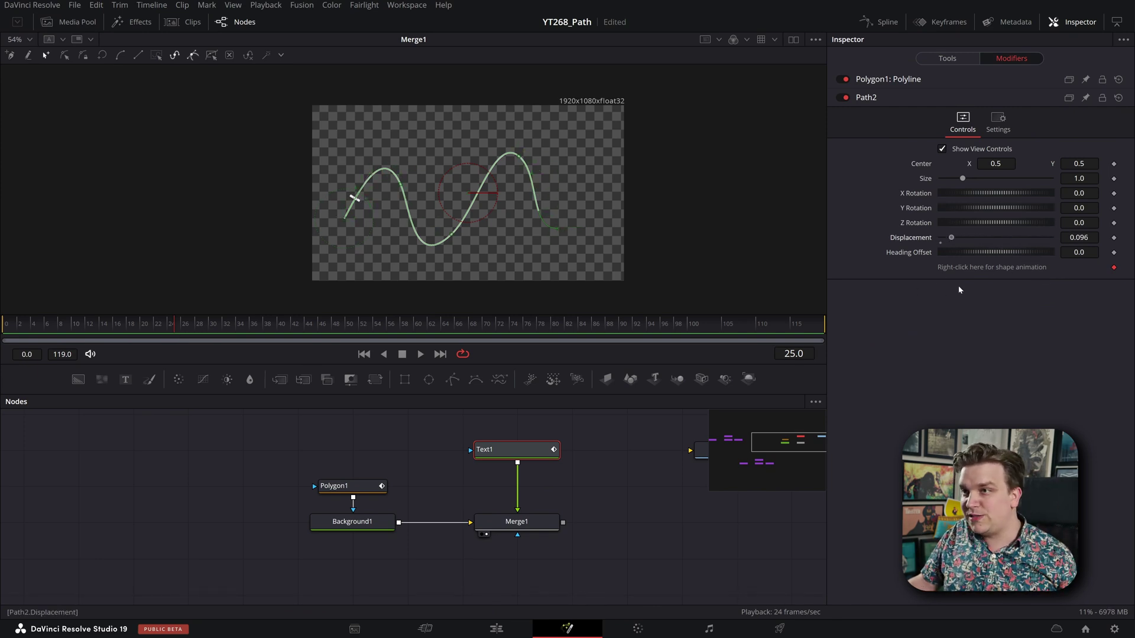
{"action": "mouse_move", "coordinate": [959, 289]}
{"action": "left_mouse_down"}
{"action": "mouse_move", "coordinate": [1009, 284]}
{"action": "mouse_move", "coordinate": [1058, 299]}
{"action": "mouse_move", "coordinate": [879, 309]}
{"action": "mouse_move", "coordinate": [1019, 303]}
{"action": "left_mouse_up"}
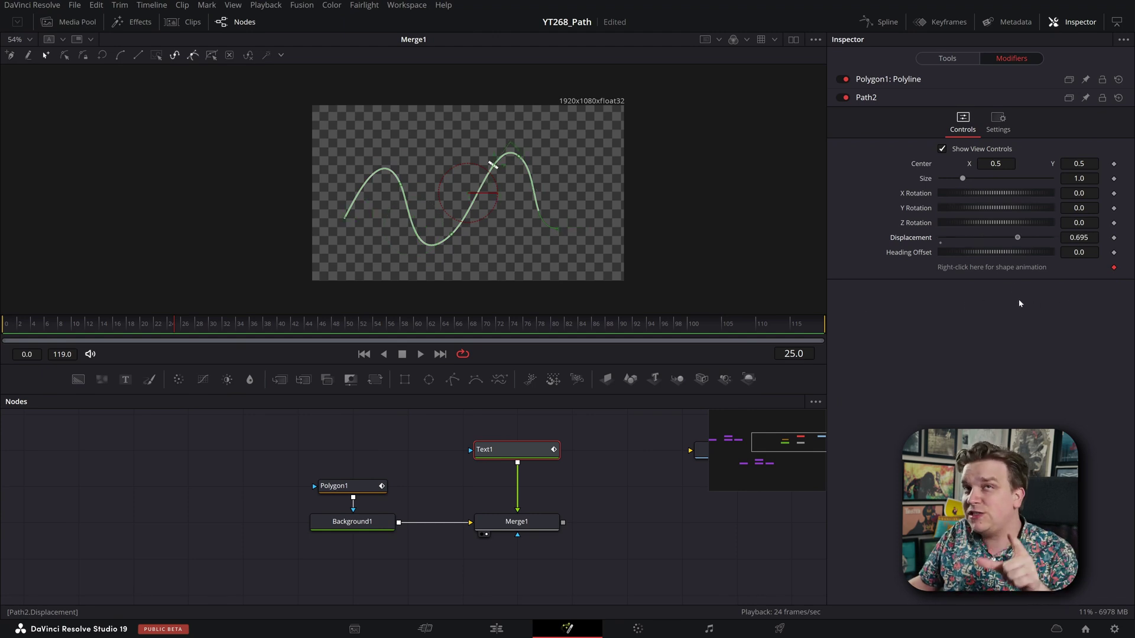
Step: Bring up Displacement's Connect To menu and navigate to Polygon1's Length
{"action": "right_click", "coordinate": [900, 241]}
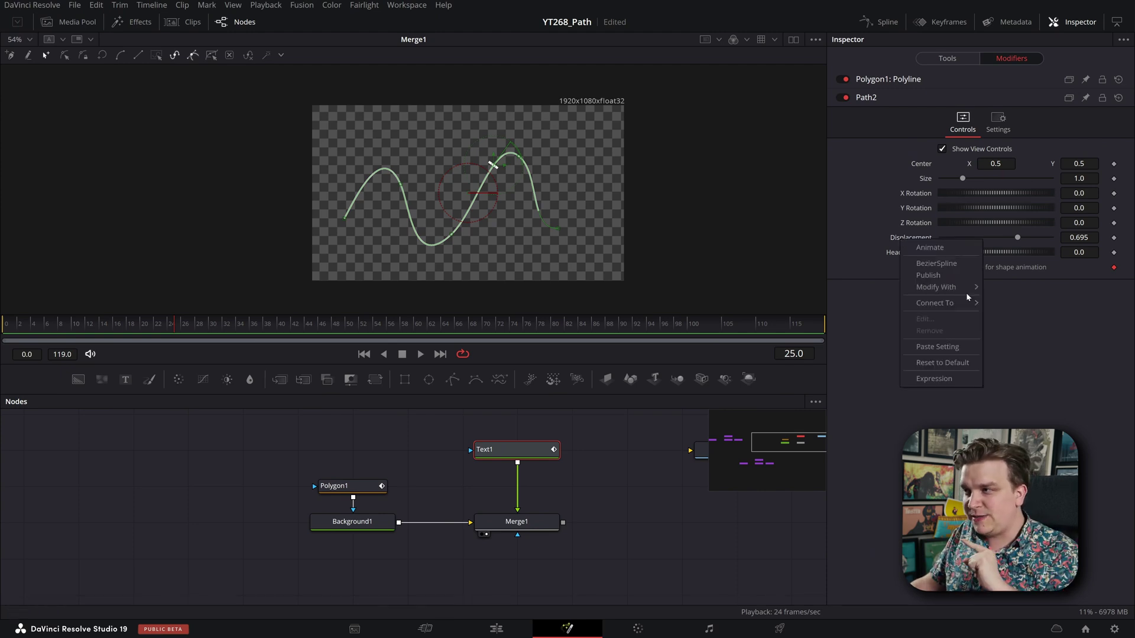
{"action": "mouse_move", "coordinate": [957, 303]}
{"action": "mouse_move", "coordinate": [1003, 316]}
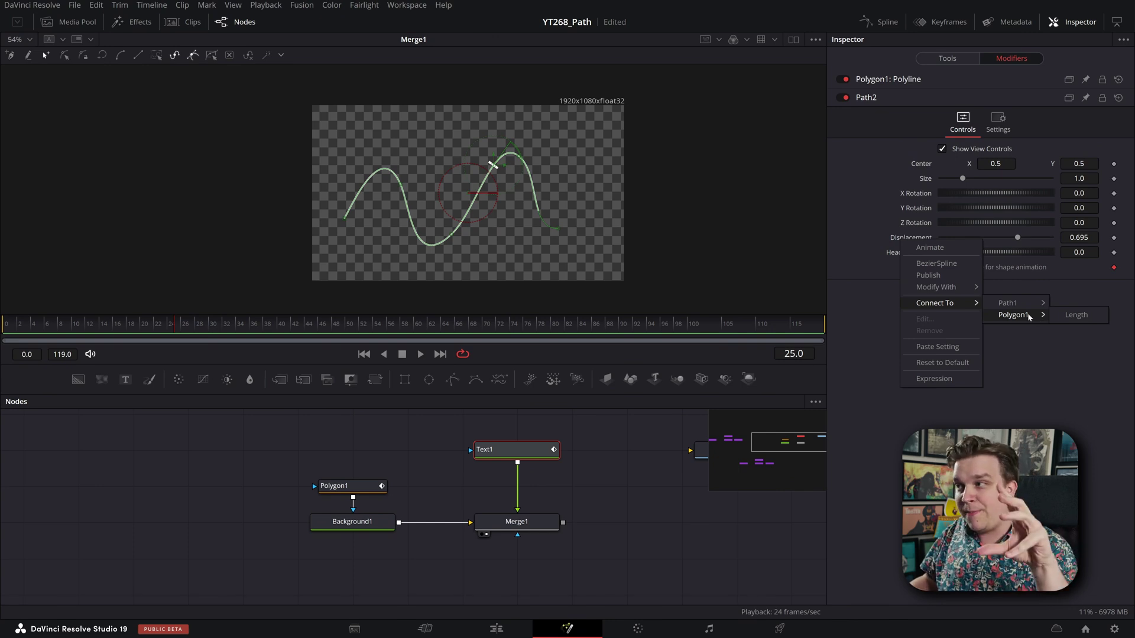
Step: Link Path2's Displacement to Polygon1's Length and rewind to the first frame
{"action": "left_click", "coordinate": [1076, 316]}
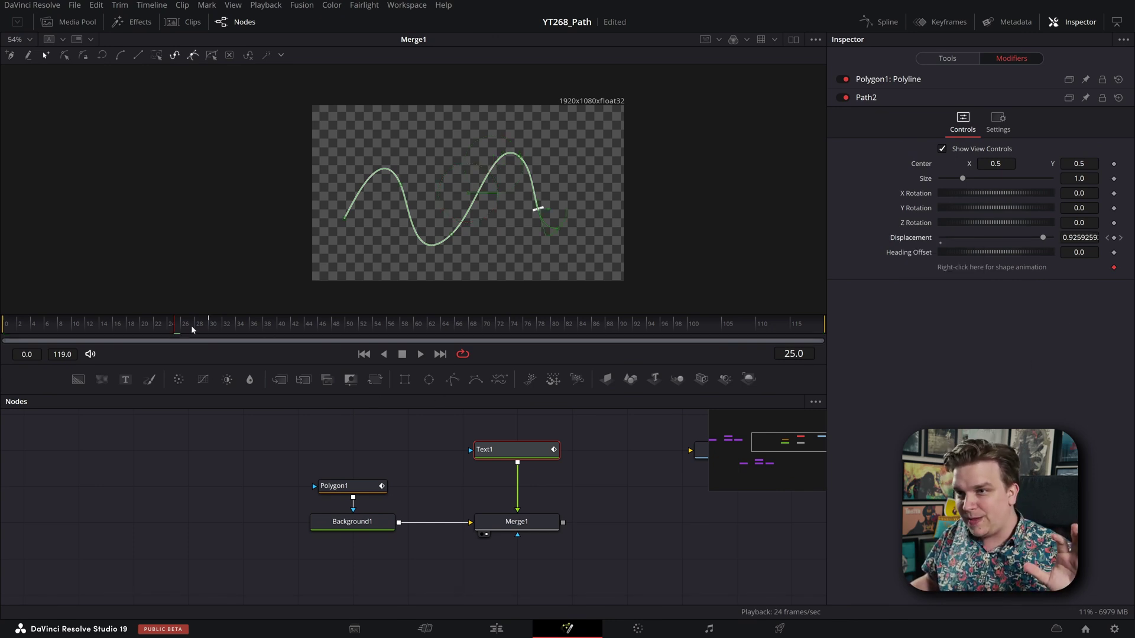
{"action": "left_click_drag", "start_coordinate": [192, 330], "coordinate": [6, 330]}
{"action": "scroll", "coordinate": [463, 148], "scroll_direction": "up", "scroll_amount": 2}
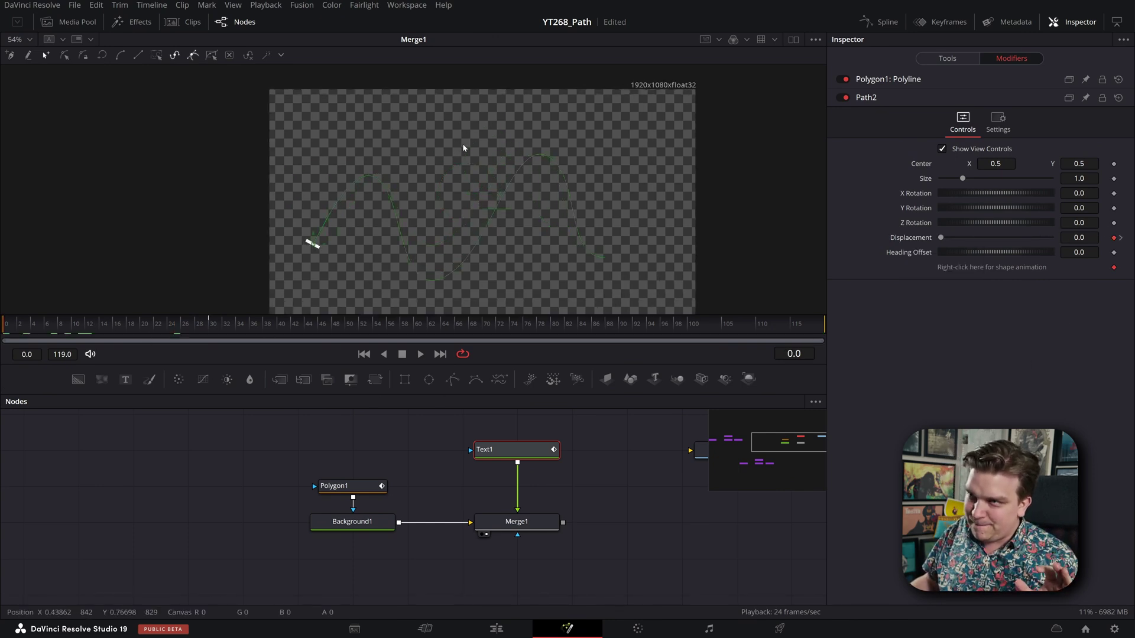
{"action": "scroll", "coordinate": [462, 147], "scroll_direction": "up", "scroll_amount": 3}
Step: Scrub from frame 0 to 14 to watch the character ride the line's tip
{"action": "left_click", "coordinate": [150, 433]}
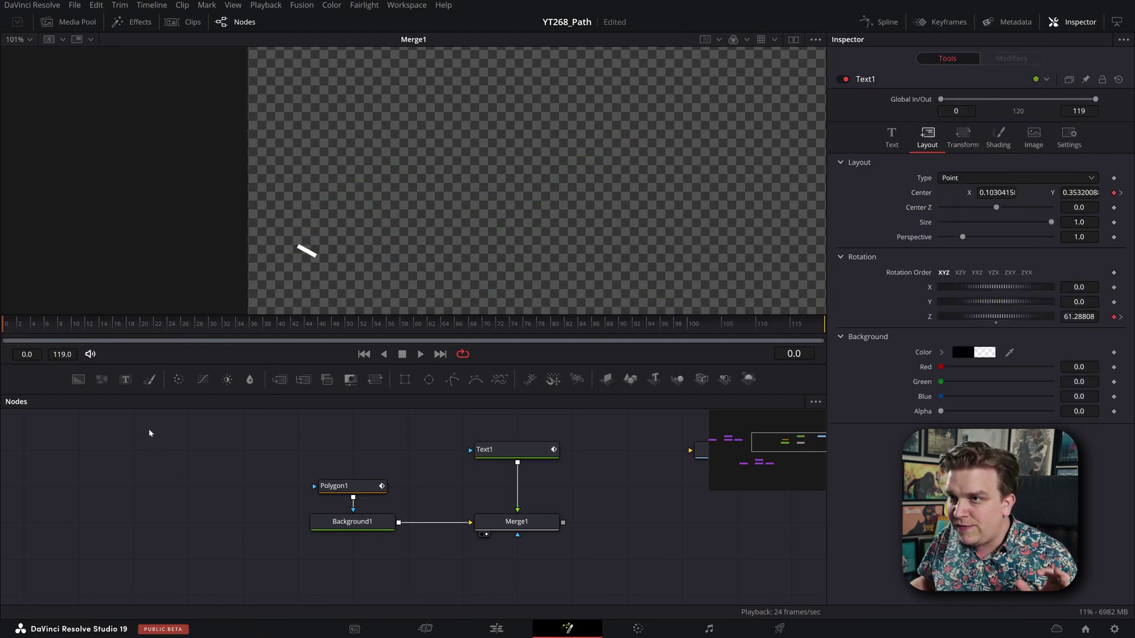
{"action": "mouse_move", "coordinate": [20, 326]}
{"action": "left_mouse_down"}
{"action": "mouse_move", "coordinate": [75, 334]}
{"action": "mouse_move", "coordinate": [22, 344]}
{"action": "mouse_move", "coordinate": [44, 347]}
{"action": "left_mouse_up"}
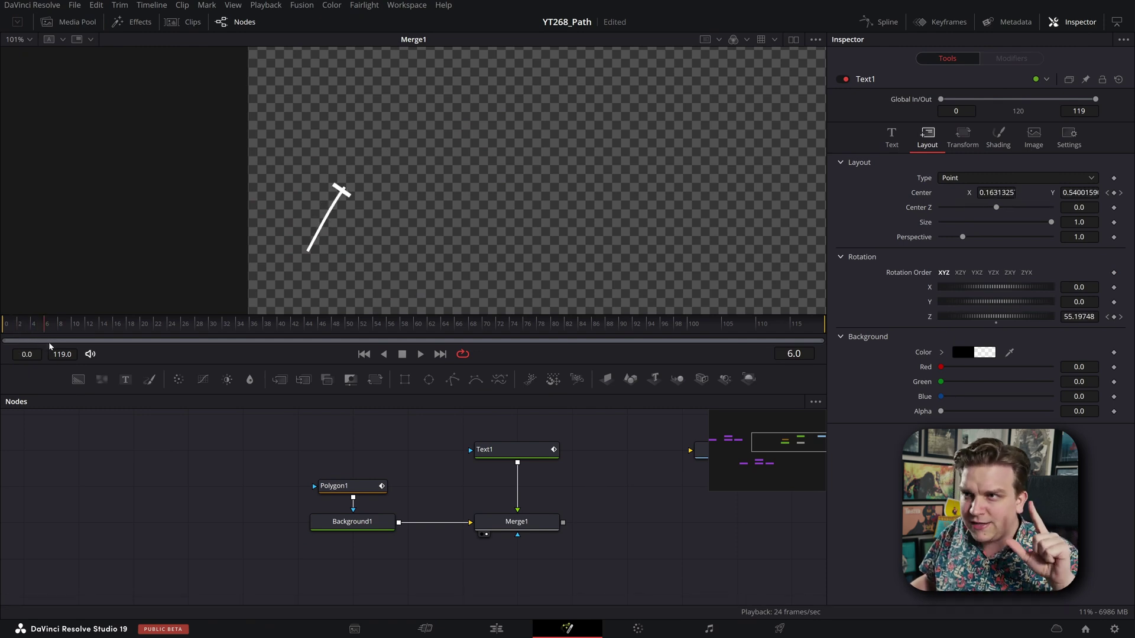
{"action": "left_click", "coordinate": [53, 325]}
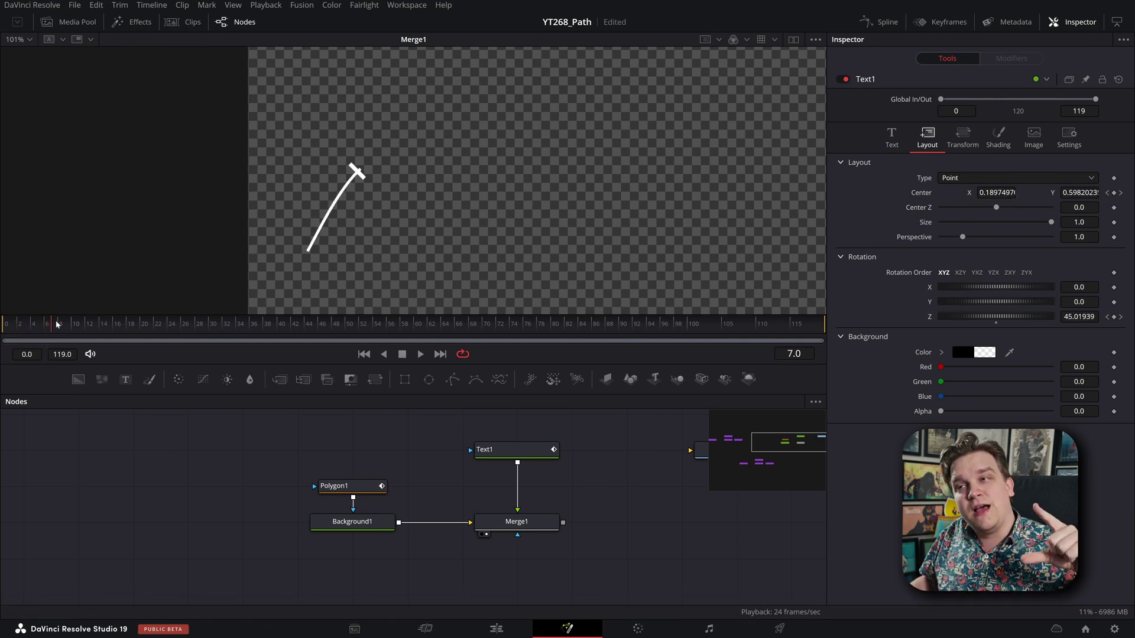
{"action": "left_click_drag", "start_coordinate": [56, 324], "coordinate": [104, 335]}
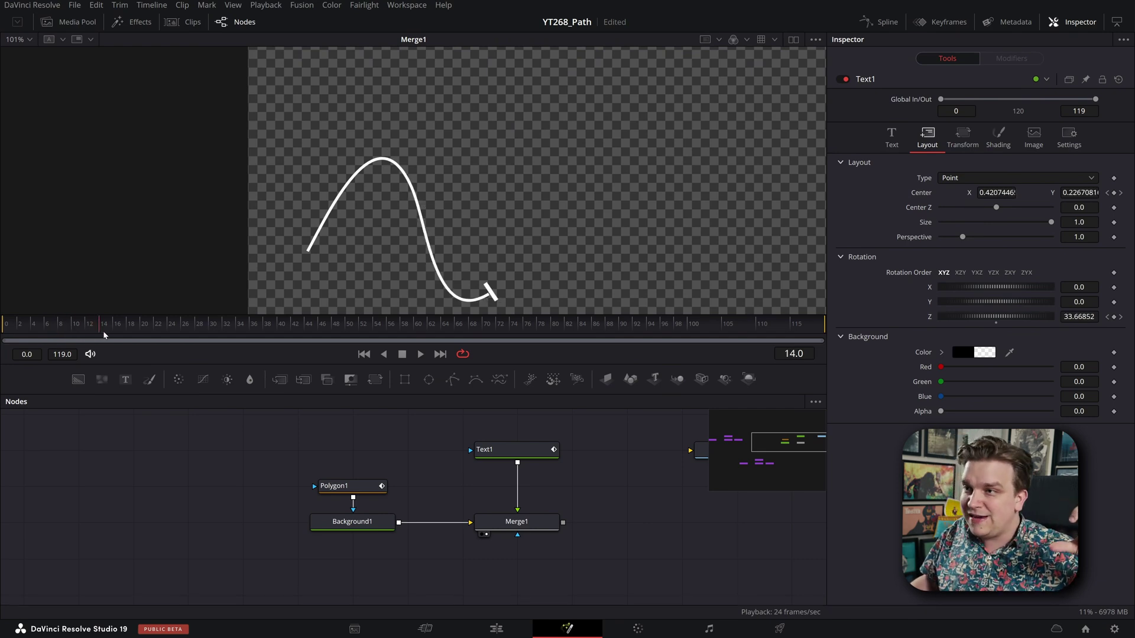
Step: Reshape Polygon1's lower bend by moving its point and handle, previewing around frame 16
{"action": "left_click", "coordinate": [345, 486]}
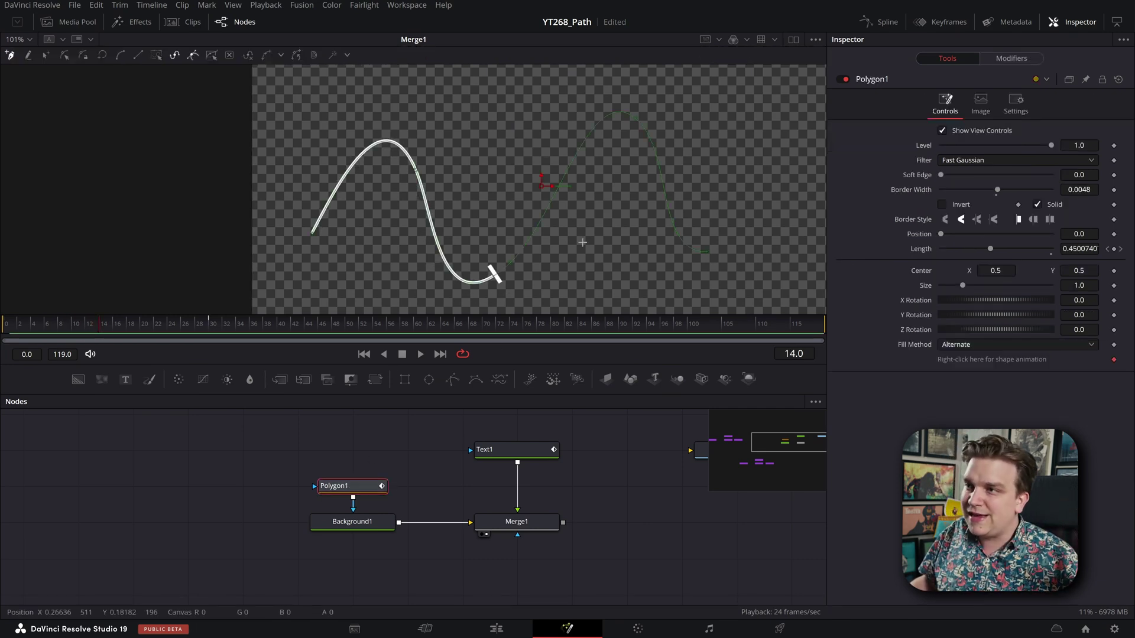
{"action": "scroll", "coordinate": [582, 242], "scroll_direction": "down", "scroll_amount": 2}
{"action": "left_click_drag", "start_coordinate": [544, 259], "coordinate": [688, 264]}
{"action": "left_click_drag", "start_coordinate": [540, 259], "coordinate": [407, 266]}
{"action": "left_click_drag", "start_coordinate": [177, 314], "coordinate": [113, 325]}
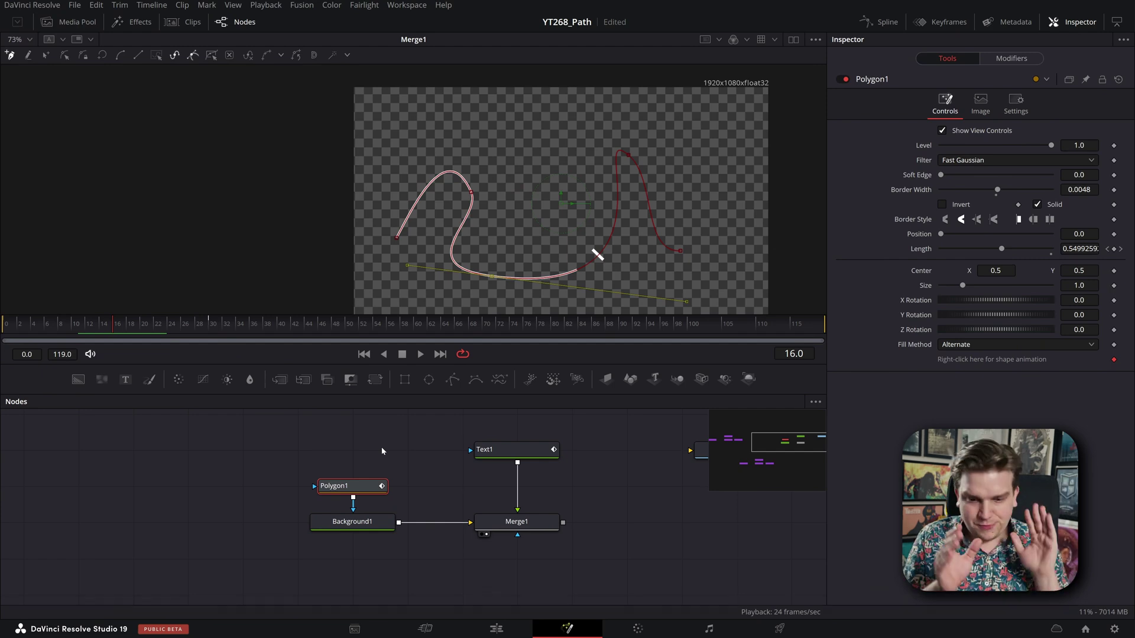
Step: Select all polygon points and make every segment linear, forming a zigzag
{"action": "left_click", "coordinate": [46, 55]}
{"action": "left_click_drag", "start_coordinate": [364, 131], "coordinate": [825, 319]}
{"action": "left_click", "coordinate": [140, 56]}
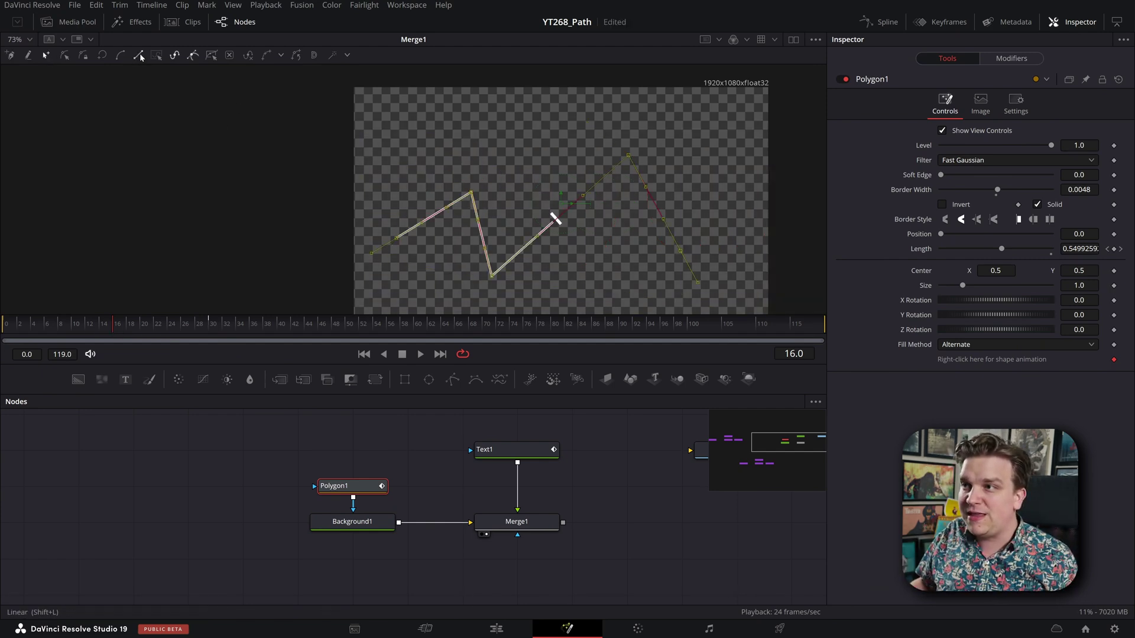
{"action": "key", "text": "Right"}
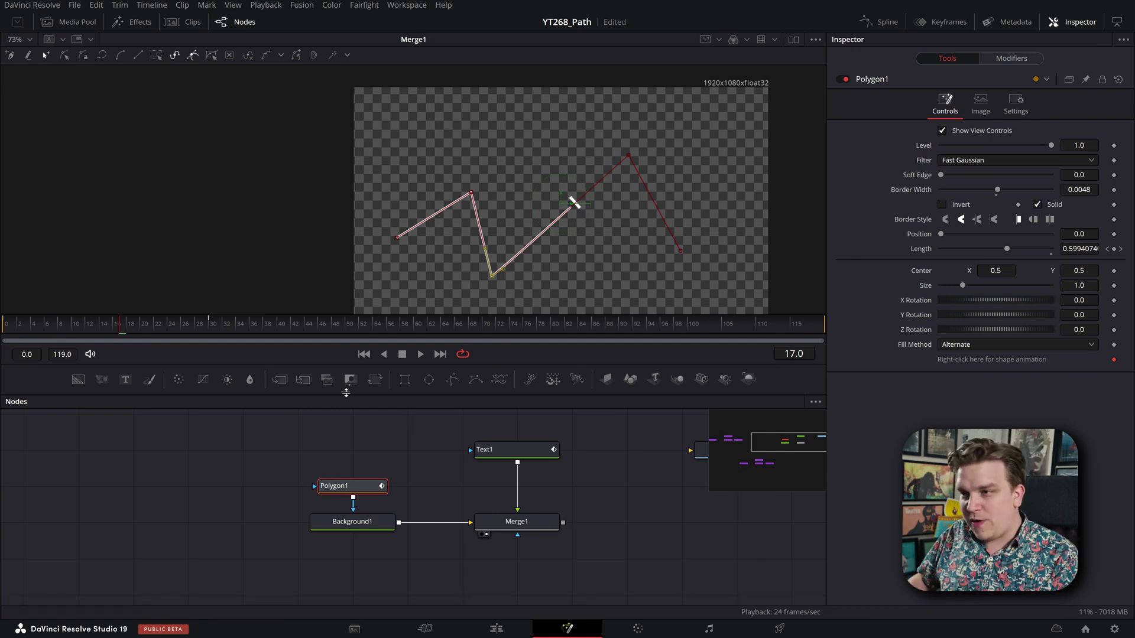
Step: Zoom the node graph onto the shape node tree and move sRender1 further right
{"action": "scroll", "coordinate": [392, 446], "scroll_direction": "down", "scroll_amount": 1}
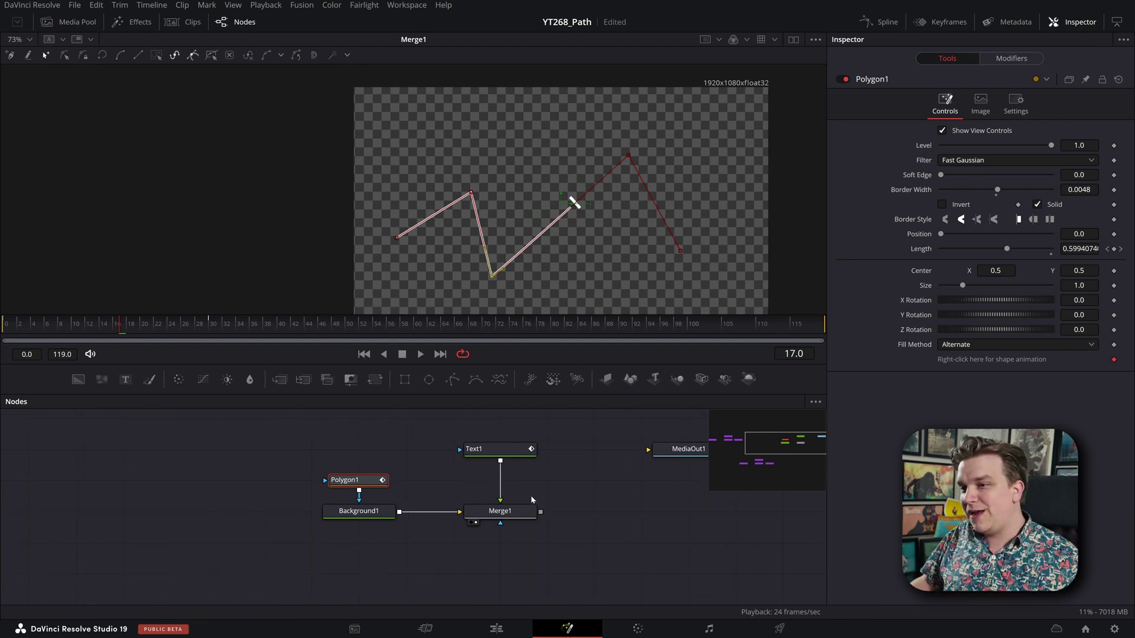
{"action": "scroll", "coordinate": [211, 456], "scroll_direction": "down", "scroll_amount": 2}
{"action": "scroll", "coordinate": [364, 456], "scroll_direction": "up", "scroll_amount": 2}
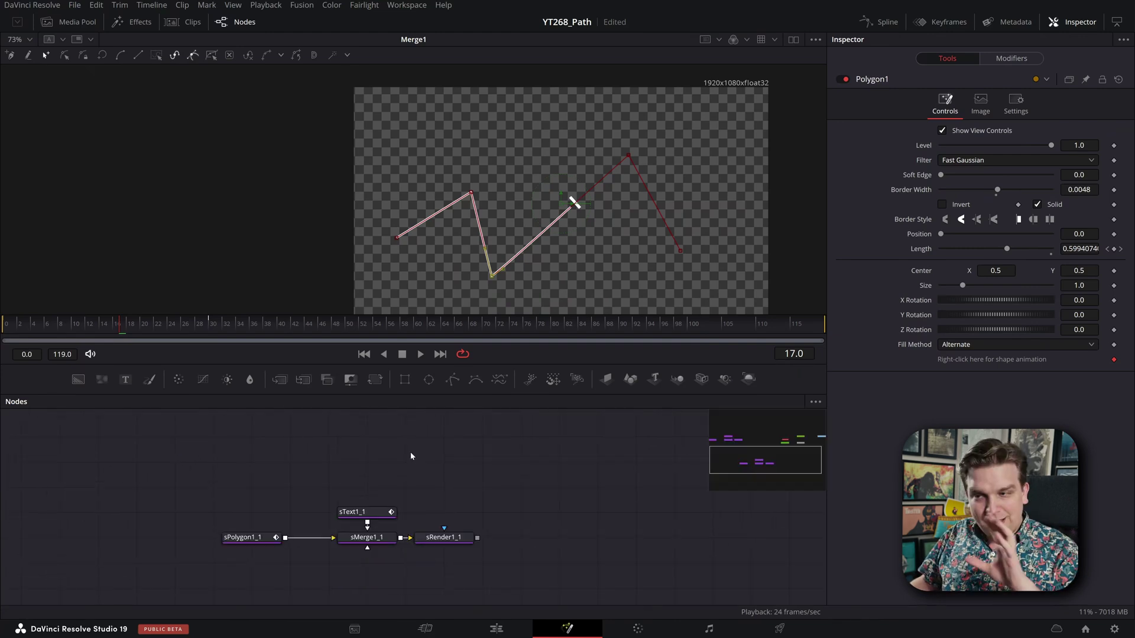
{"action": "left_click_drag", "start_coordinate": [473, 541], "coordinate": [553, 544]}
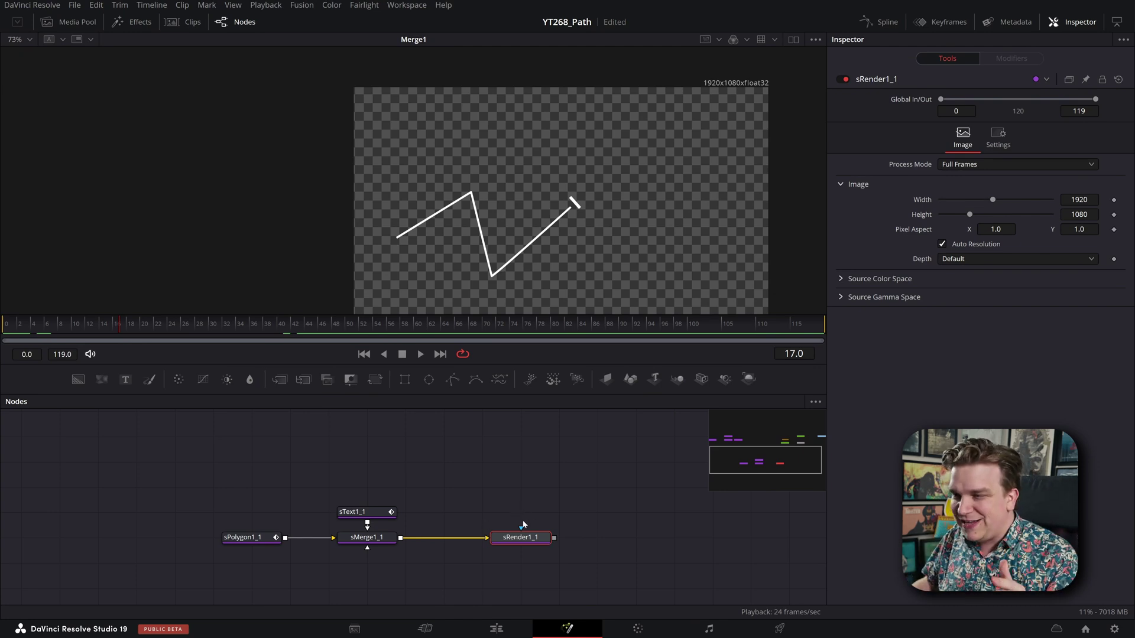
Step: Inspect sText1 and sRender1, then show sPolygon1's empty canvas in the viewer
{"action": "left_click", "coordinate": [352, 513]}
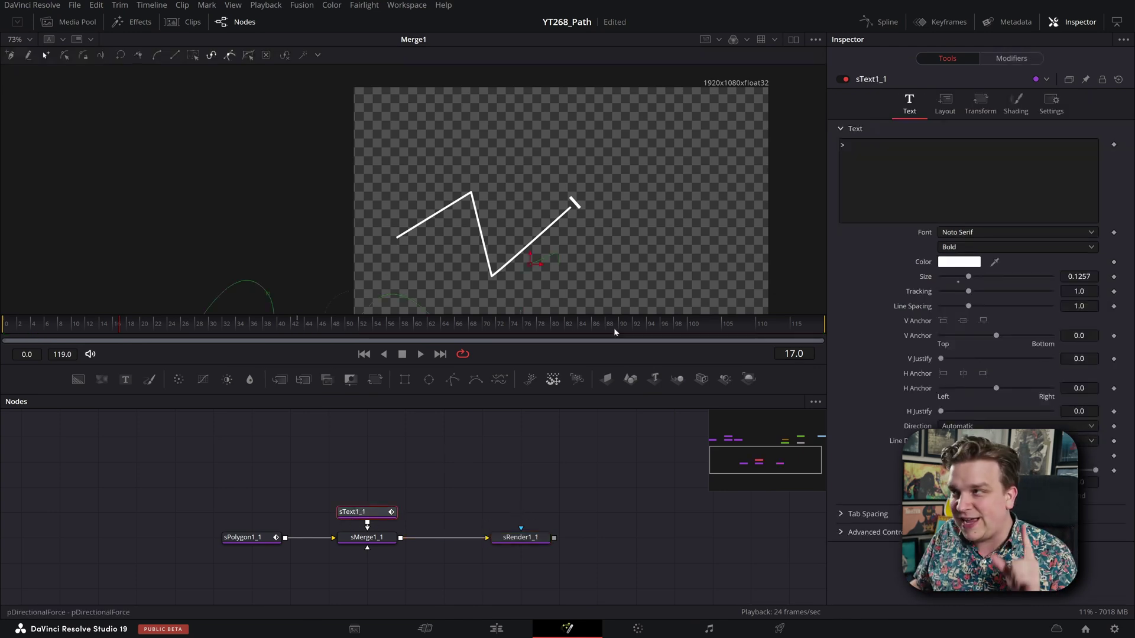
{"action": "left_click", "coordinate": [516, 538]}
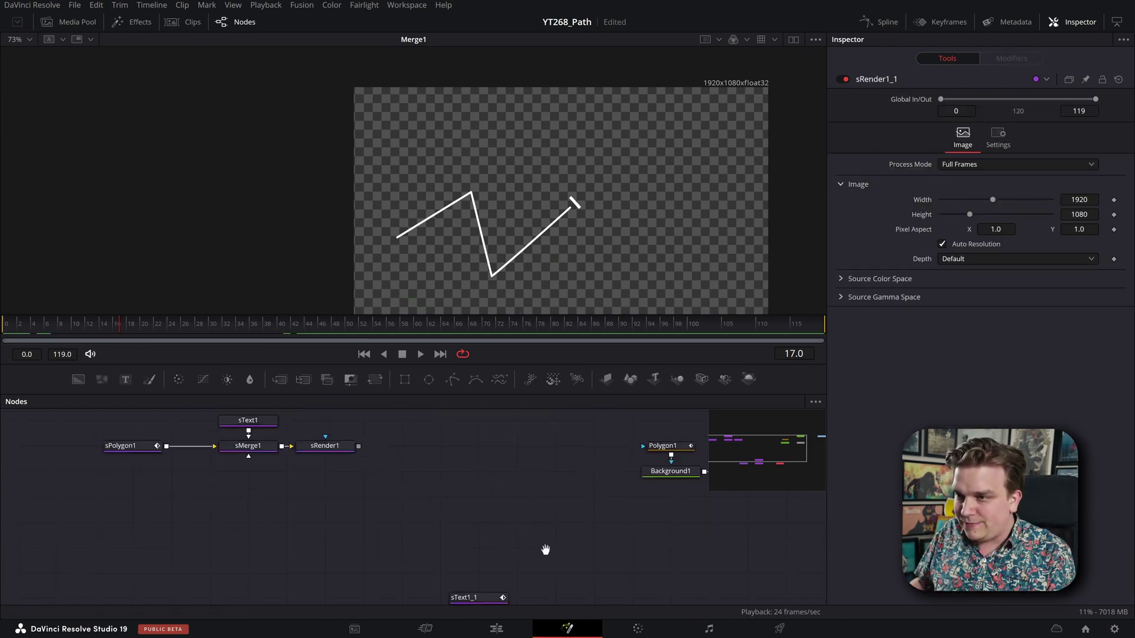
{"action": "scroll", "coordinate": [511, 544], "scroll_direction": "up", "scroll_amount": 3}
{"action": "left_click", "coordinate": [261, 483]}
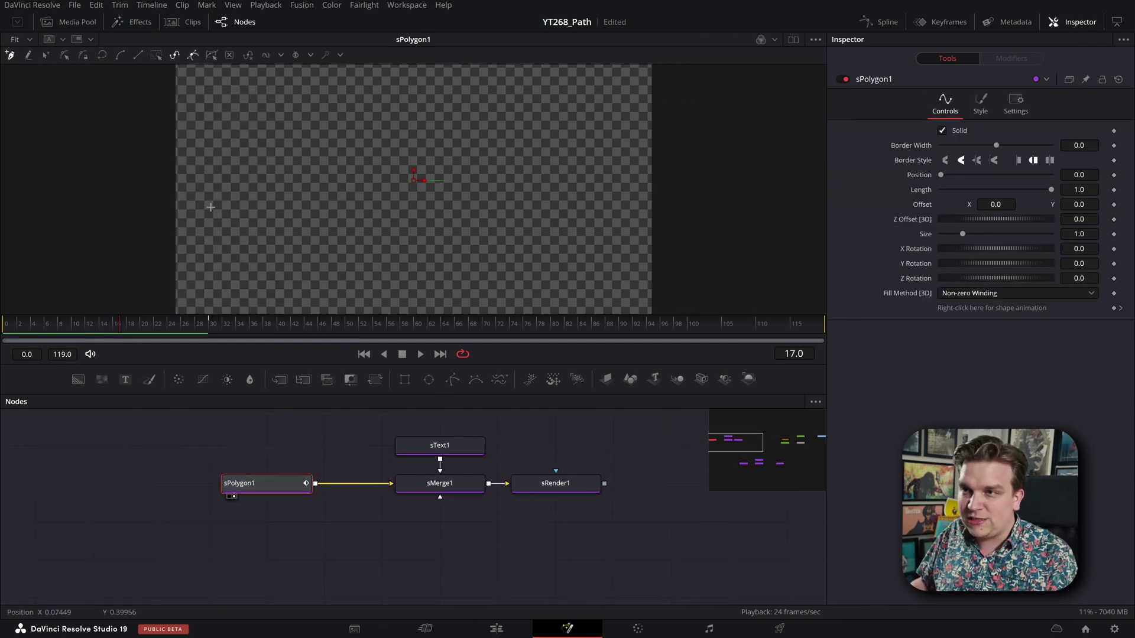
Step: Draw a wavy sPolygon1 curve from the bottom-left using several smooth points
{"action": "left_click", "coordinate": [215, 260]}
{"action": "left_click_drag", "start_coordinate": [292, 153], "coordinate": [317, 210]}
{"action": "left_click_drag", "start_coordinate": [352, 284], "coordinate": [378, 269]}
{"action": "left_click_drag", "start_coordinate": [485, 184], "coordinate": [502, 213]}
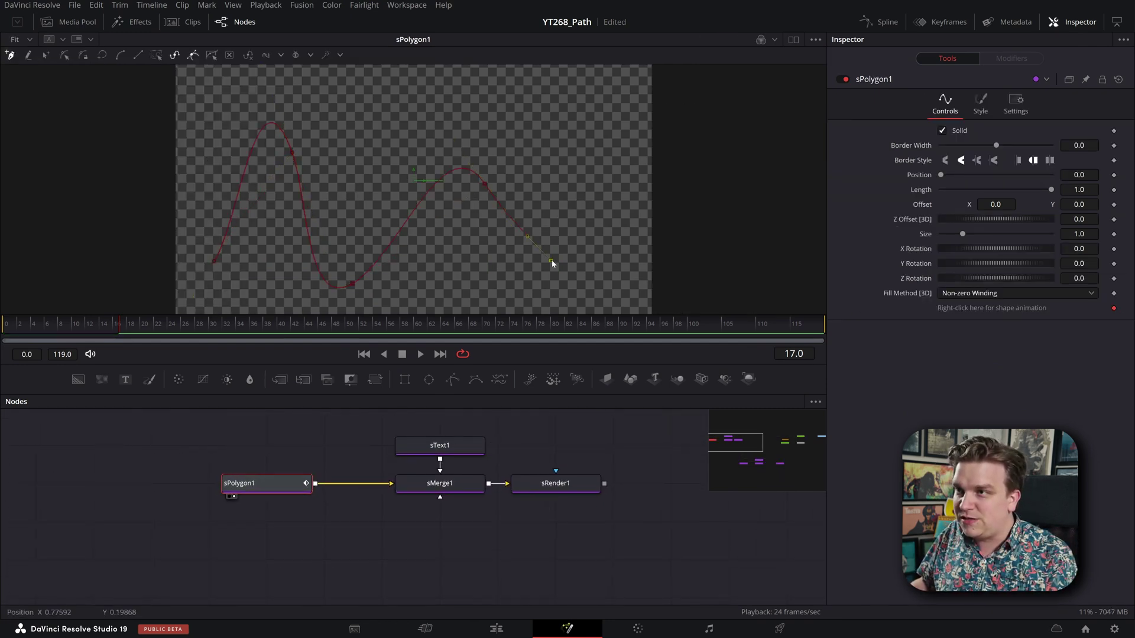
{"action": "left_click_drag", "start_coordinate": [551, 260], "coordinate": [569, 241]}
{"action": "left_click_drag", "start_coordinate": [599, 141], "coordinate": [624, 127]}
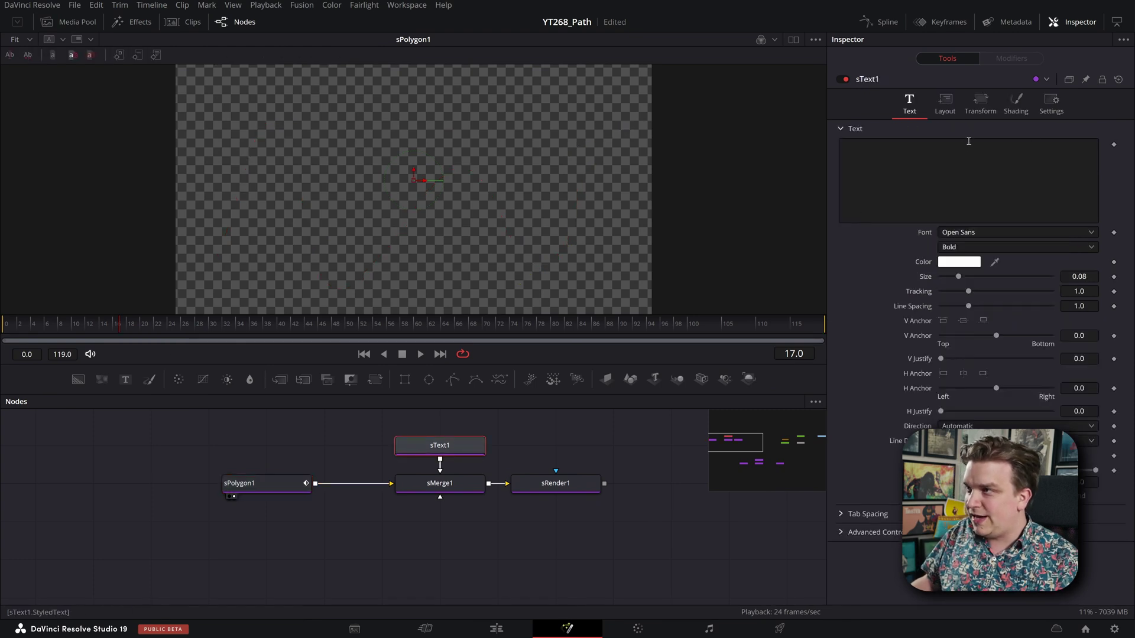
Step: View the curve through sRender1 and thin its border width to 0.0025
{"action": "left_click", "coordinate": [964, 147]}
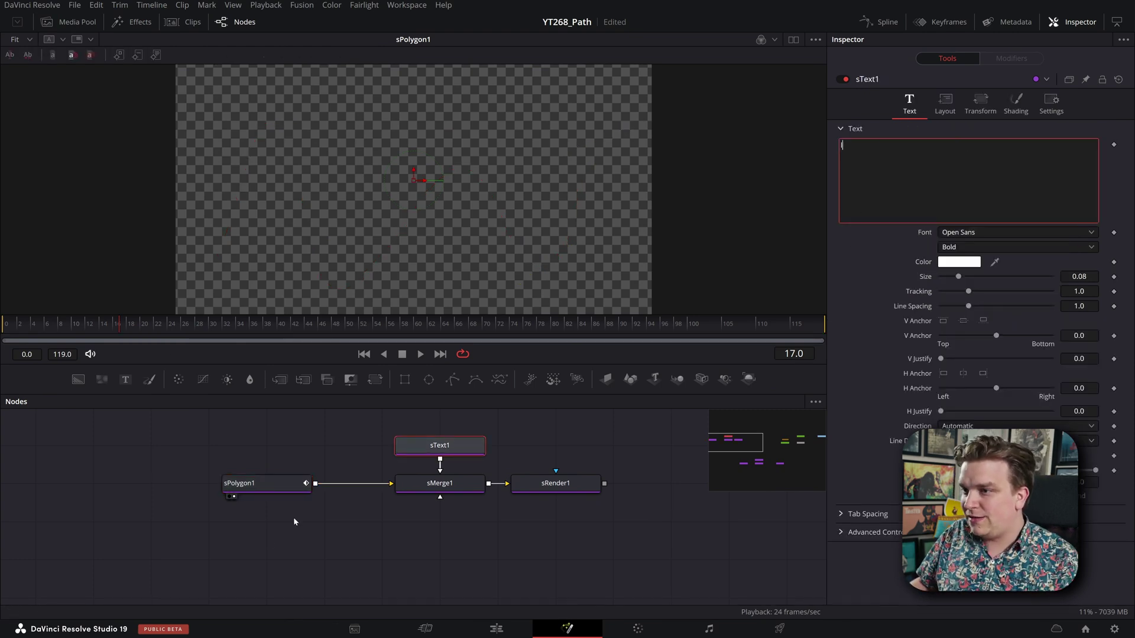
{"action": "left_click", "coordinate": [520, 484]}
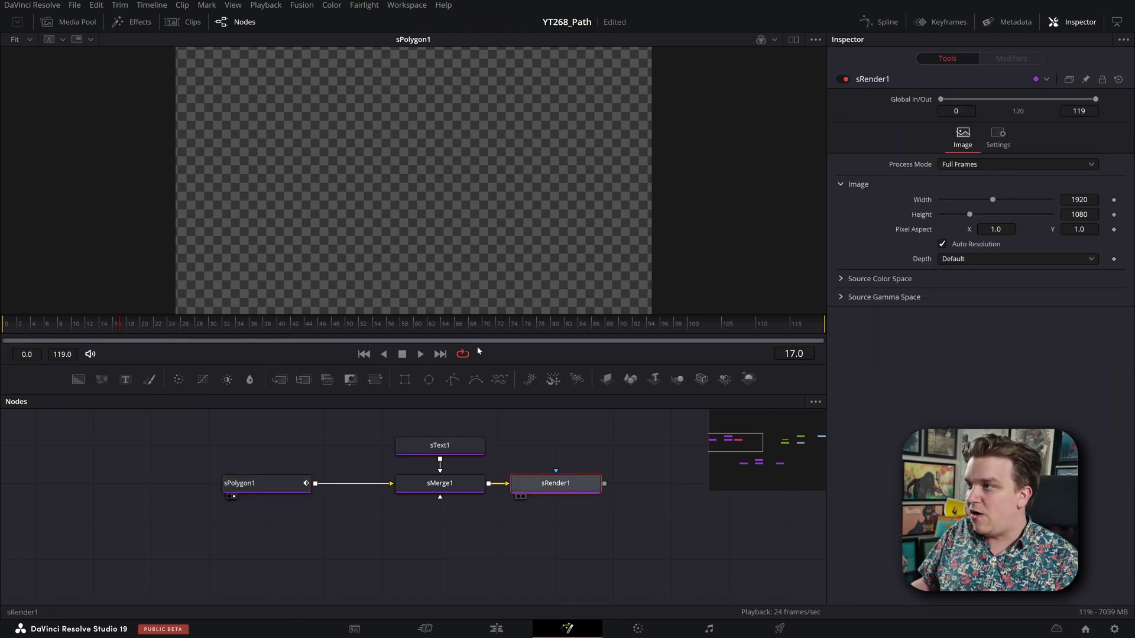
{"action": "left_click", "coordinate": [414, 178]}
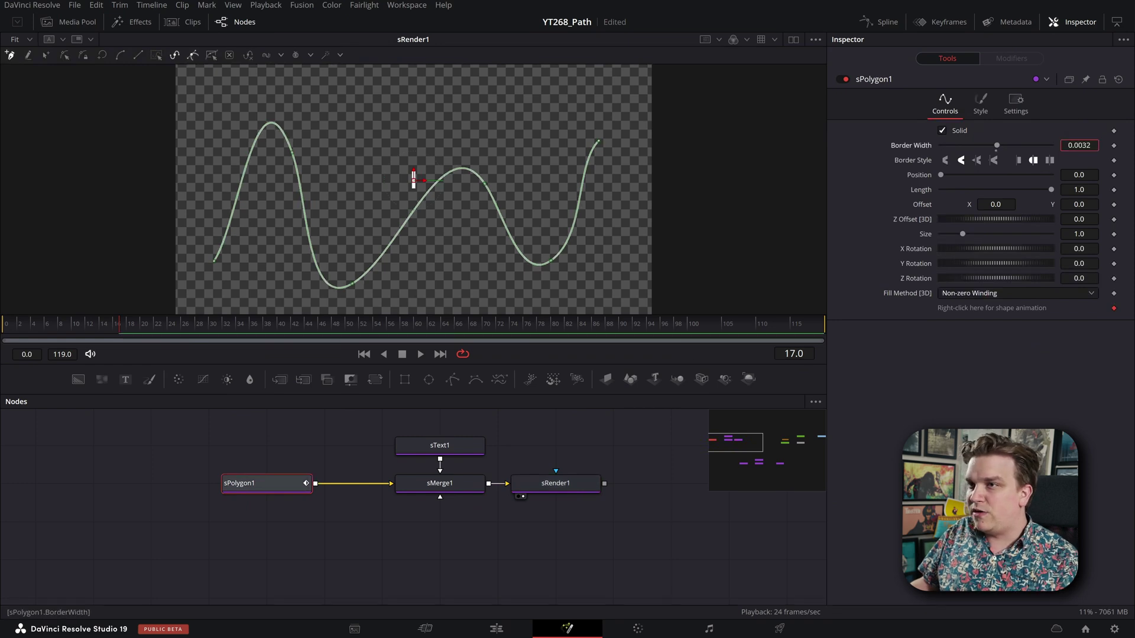
{"action": "left_click_drag", "start_coordinate": [1080, 146], "coordinate": [1059, 145]}
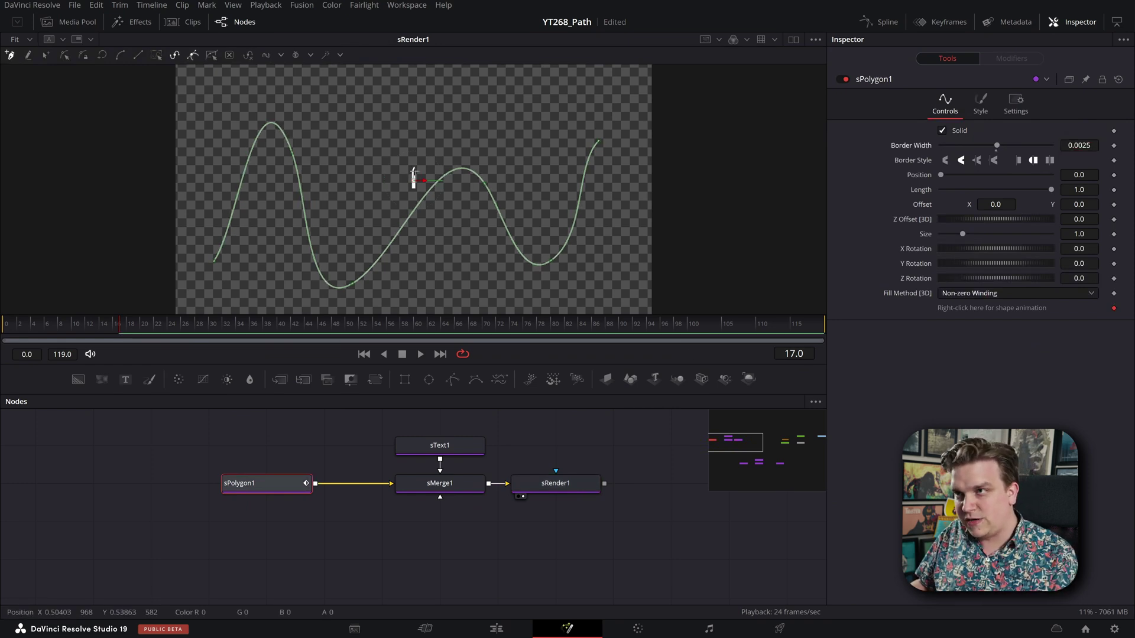
{"action": "left_click", "coordinate": [414, 177]}
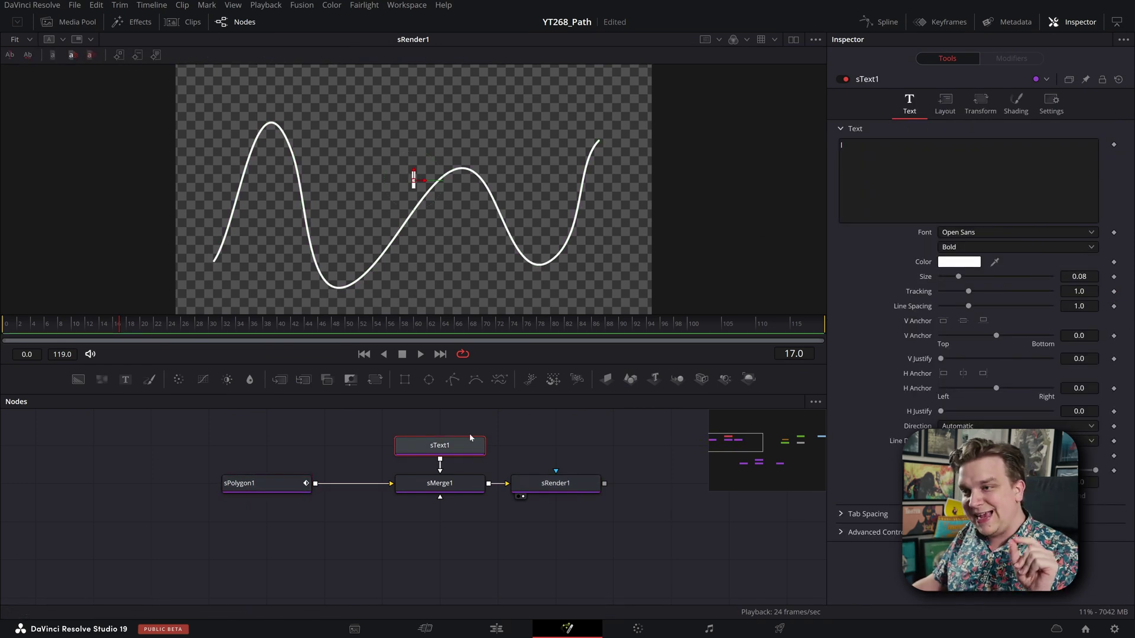
Step: Attach a Path modifier to sText1's Center and shift sRender1 further right
{"action": "left_click", "coordinate": [945, 101]}
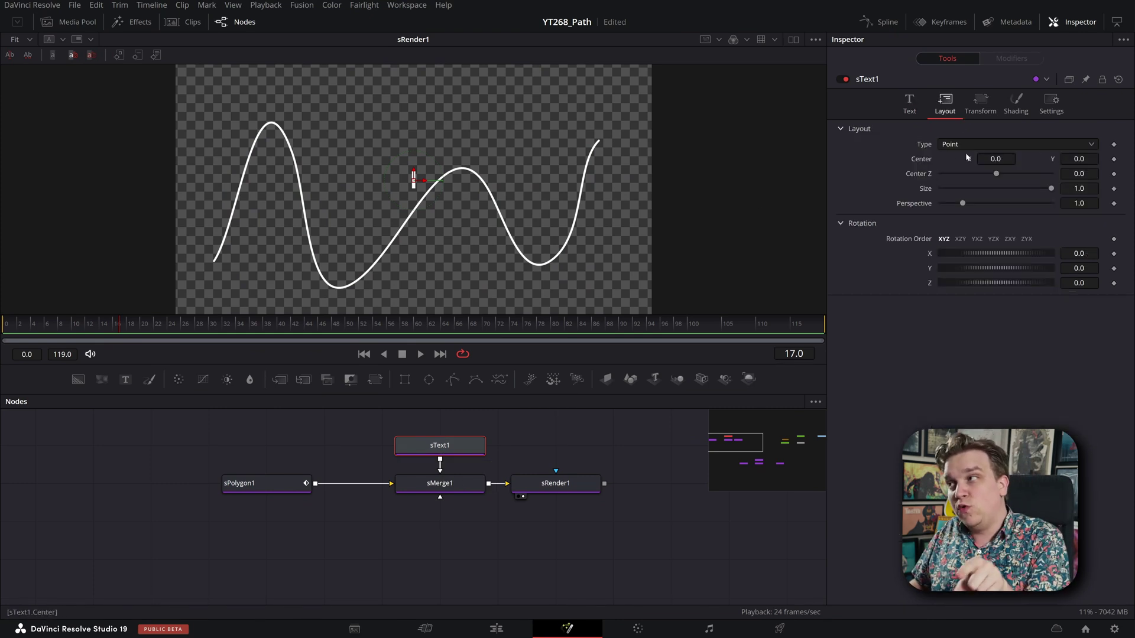
{"action": "right_click", "coordinate": [921, 160]}
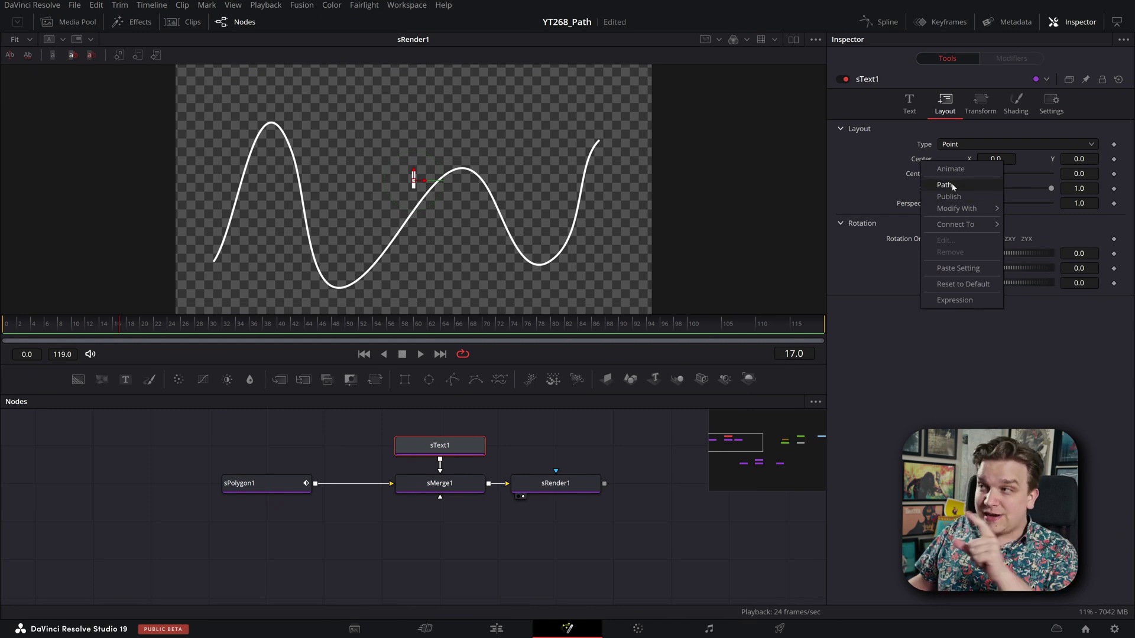
{"action": "left_click", "coordinate": [946, 185]}
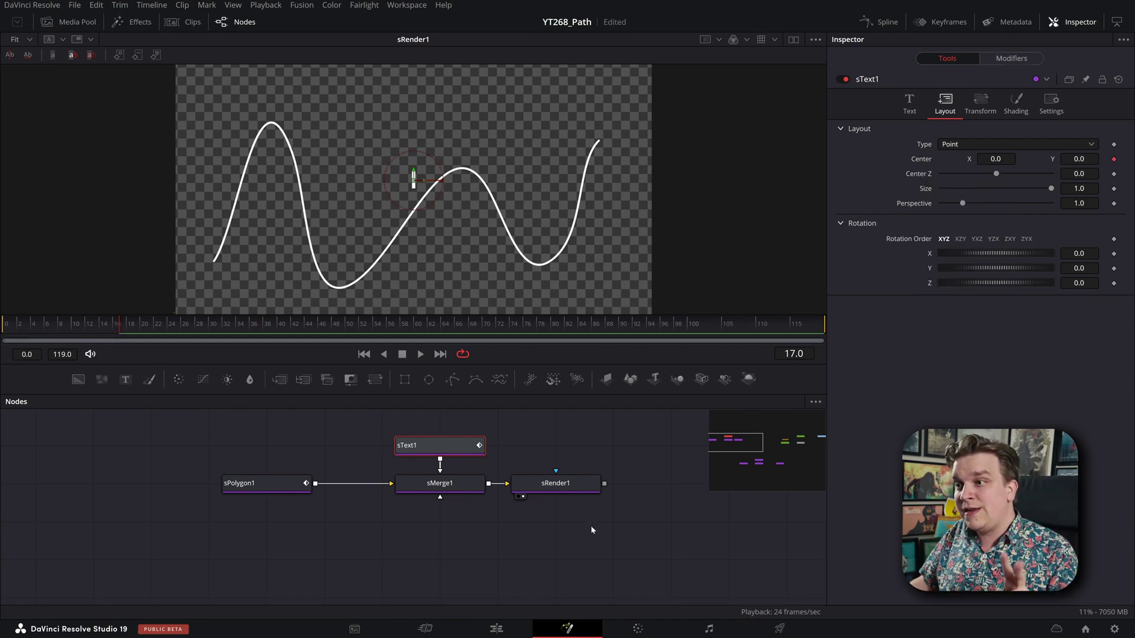
{"action": "scroll", "coordinate": [592, 529], "scroll_direction": "down", "scroll_amount": 2}
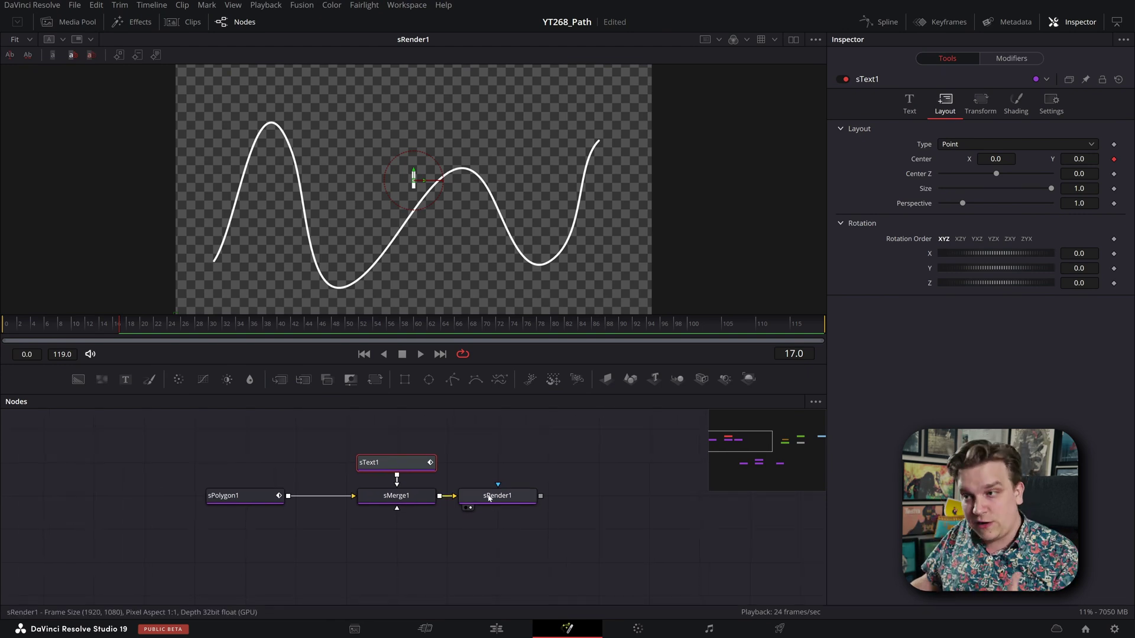
{"action": "left_click_drag", "start_coordinate": [489, 498], "coordinate": [540, 498]}
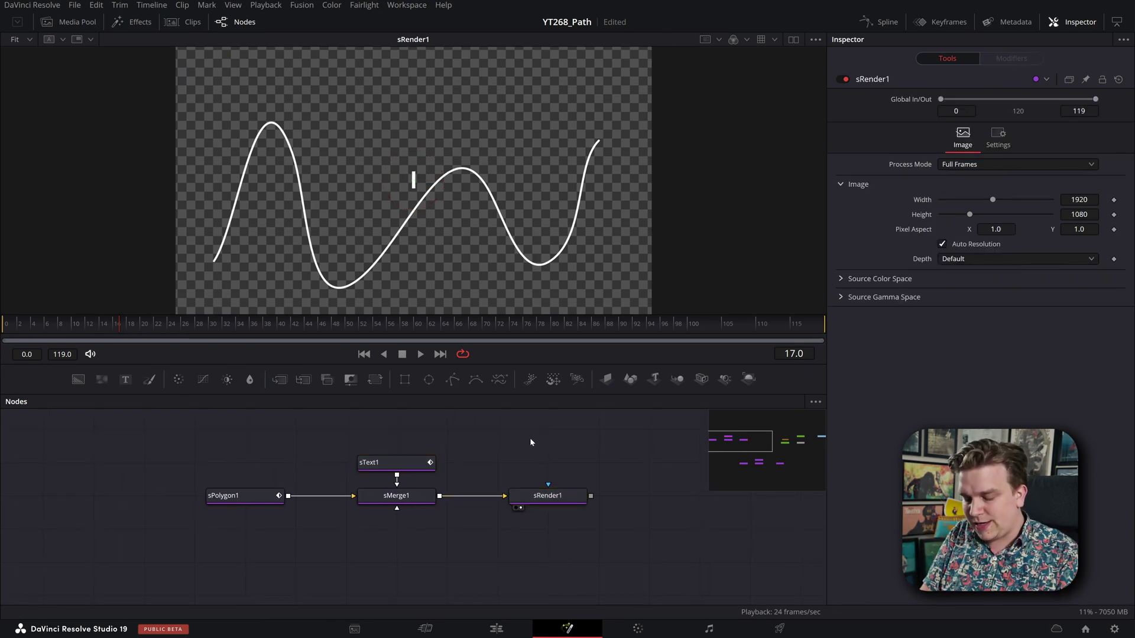
Step: Add a Transform node via tool search, then delete the mistaken Transform1
{"action": "key", "text": "shift+space"}
{"action": "type", "text": "transform"}
{"action": "key", "text": "Return"}
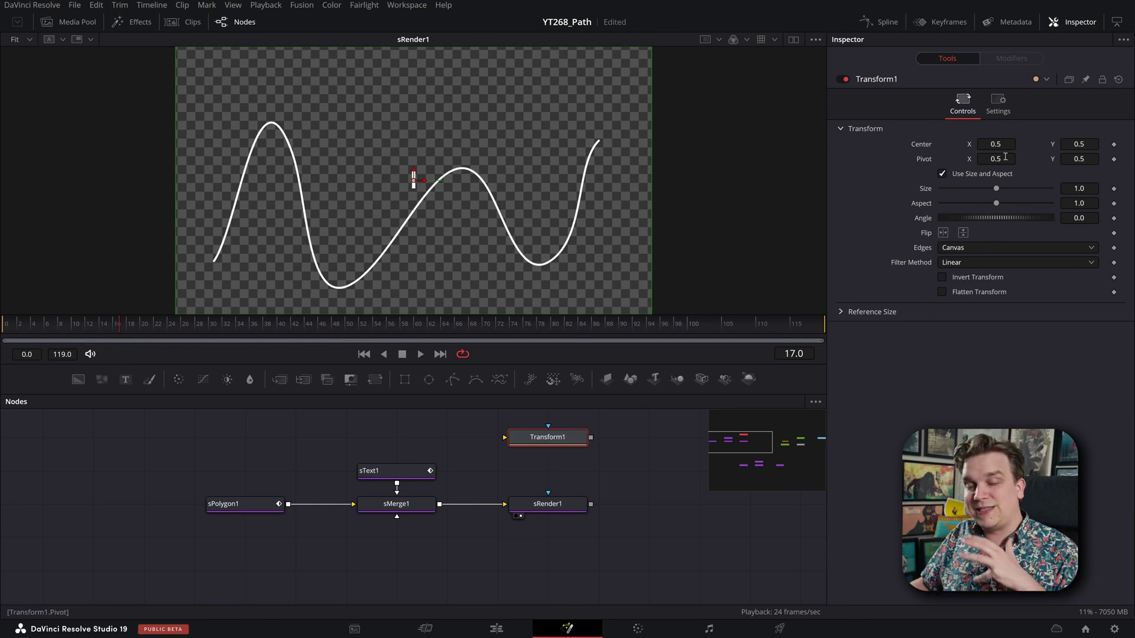
{"action": "left_click_drag", "start_coordinate": [619, 508], "coordinate": [562, 449]}
{"action": "key", "text": "Delete"}
Step: Add an unconnected sTransform node using the 'sxf' tool search
{"action": "key", "text": "shift+space"}
{"action": "type", "text": "sxf"}
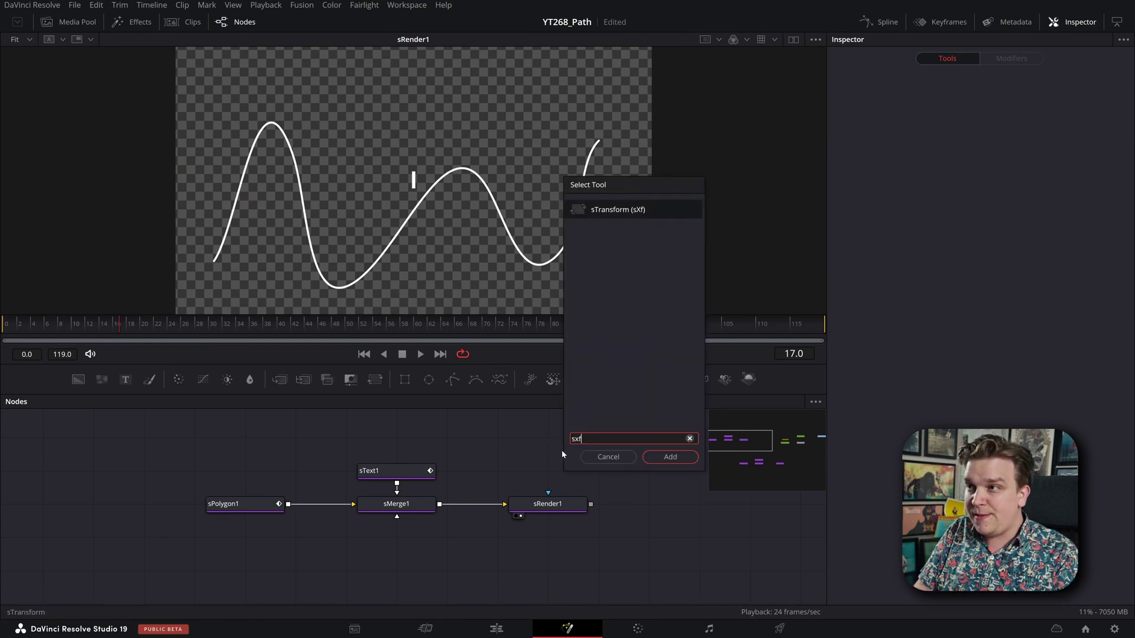
{"action": "key", "text": "Return"}
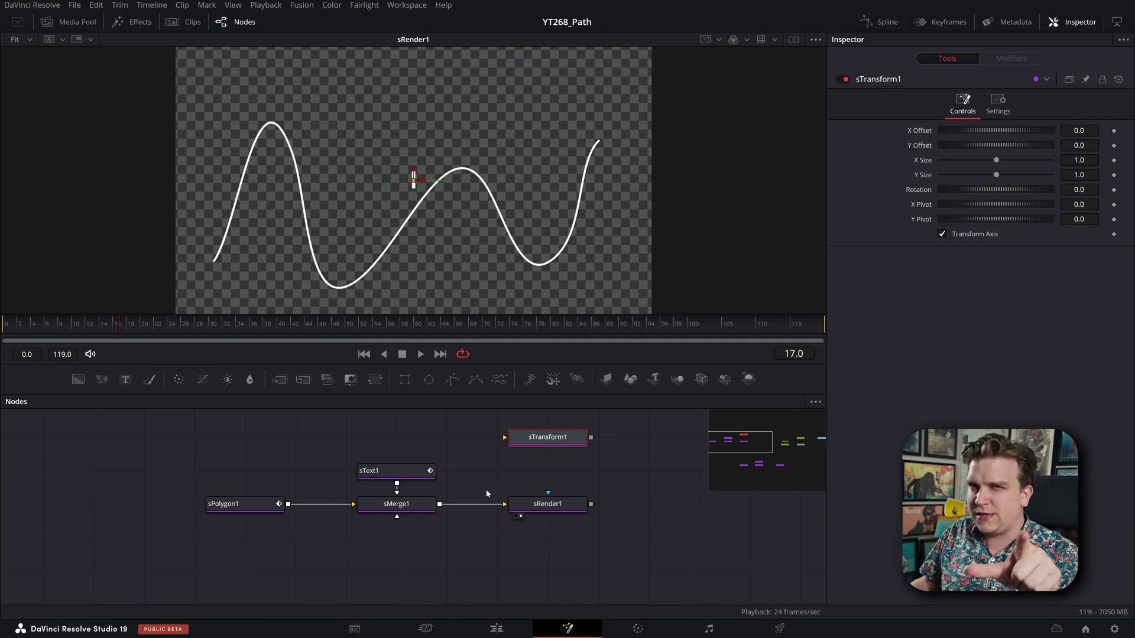
{"action": "left_click", "coordinate": [391, 470]}
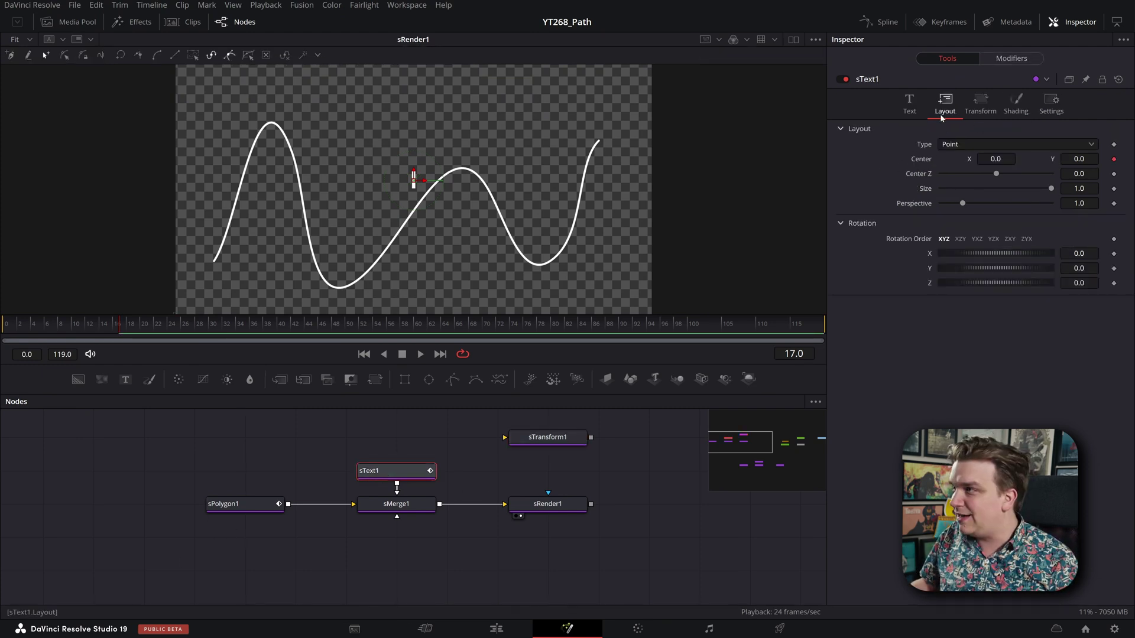
Step: Remove sPolygon1's polyline animation and publish its polyline for linking
{"action": "left_click", "coordinate": [1012, 58]}
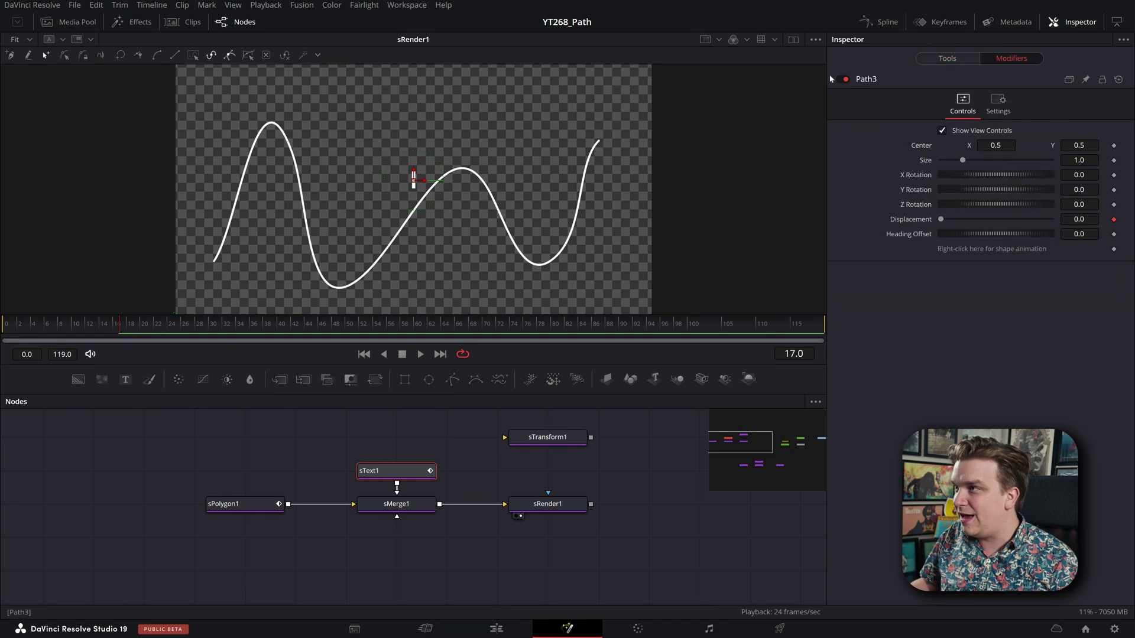
{"action": "left_click", "coordinate": [223, 509]}
{"action": "right_click", "coordinate": [953, 309]}
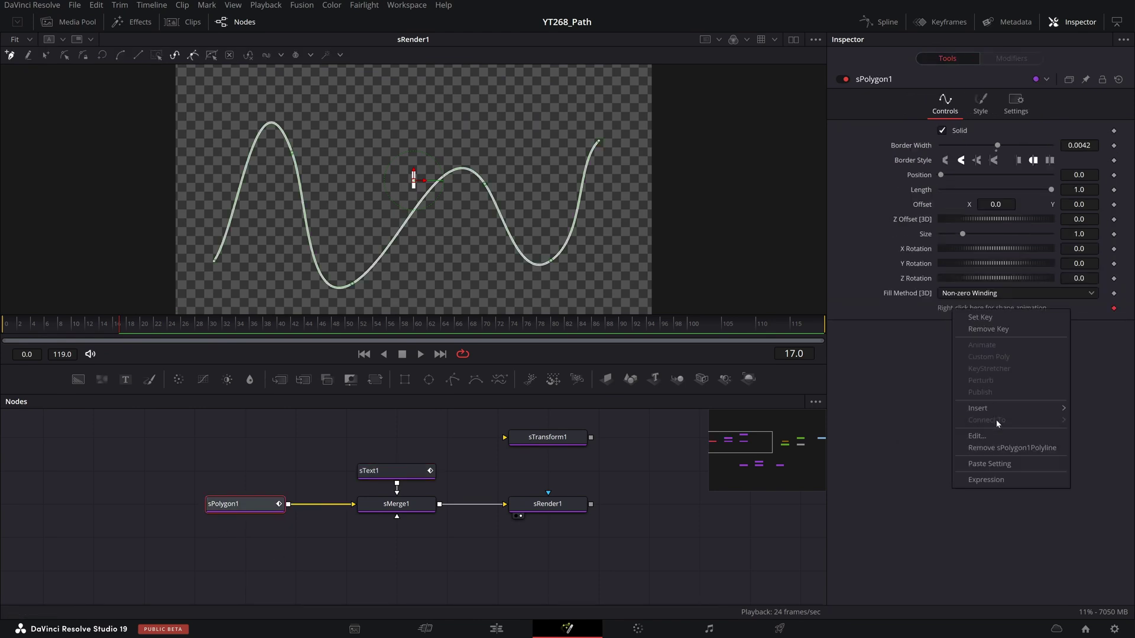
{"action": "left_click", "coordinate": [1012, 448]}
{"action": "right_click", "coordinate": [989, 306]}
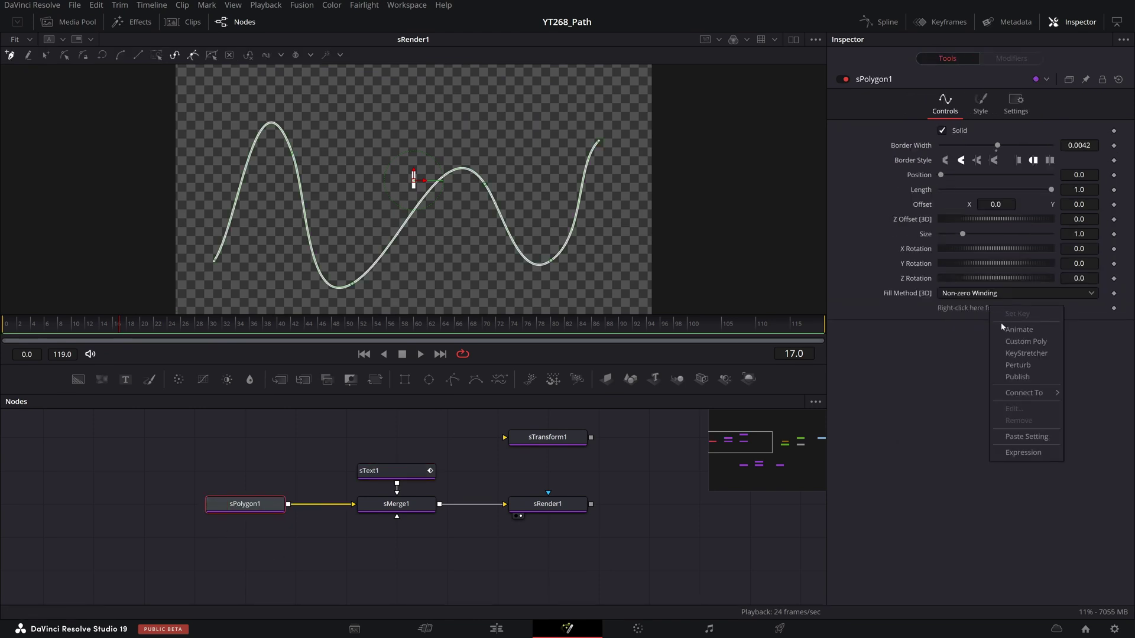
{"action": "left_click", "coordinate": [1018, 377]}
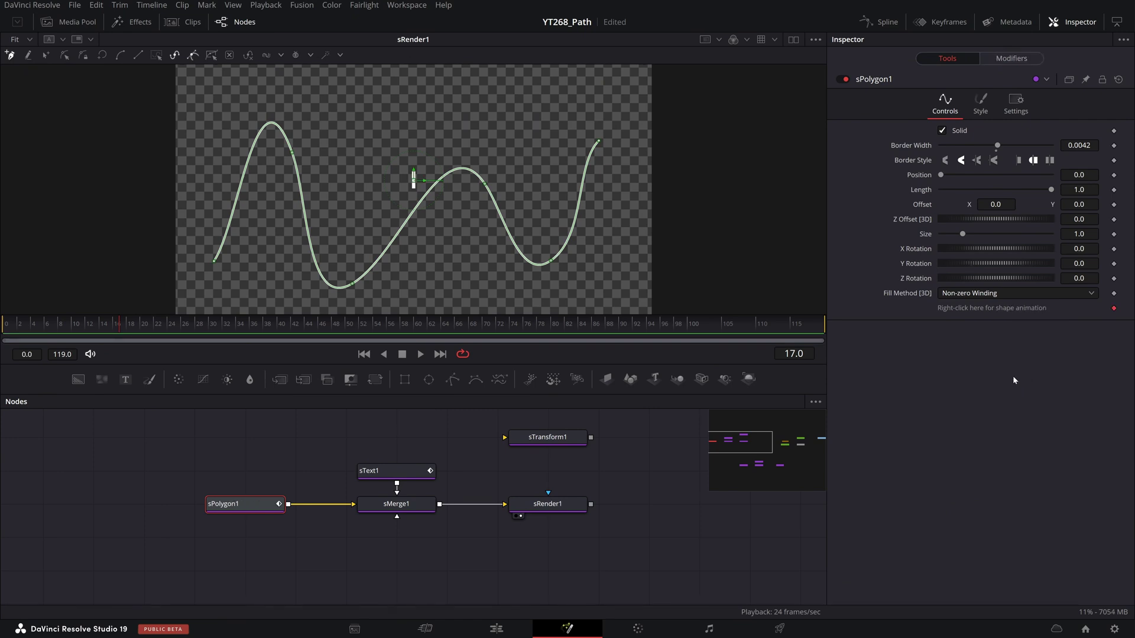
Step: Connect sText1's Path3 shape to sPolygon1's published polyline
{"action": "left_click", "coordinate": [393, 471]}
{"action": "left_click", "coordinate": [1012, 58]}
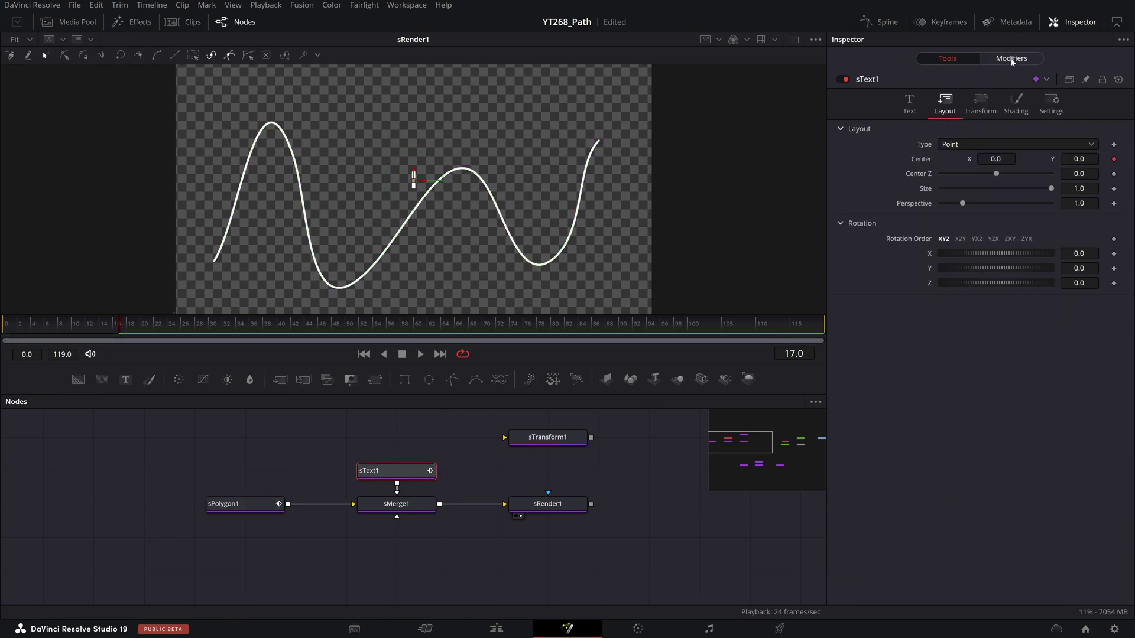
{"action": "right_click", "coordinate": [959, 251]}
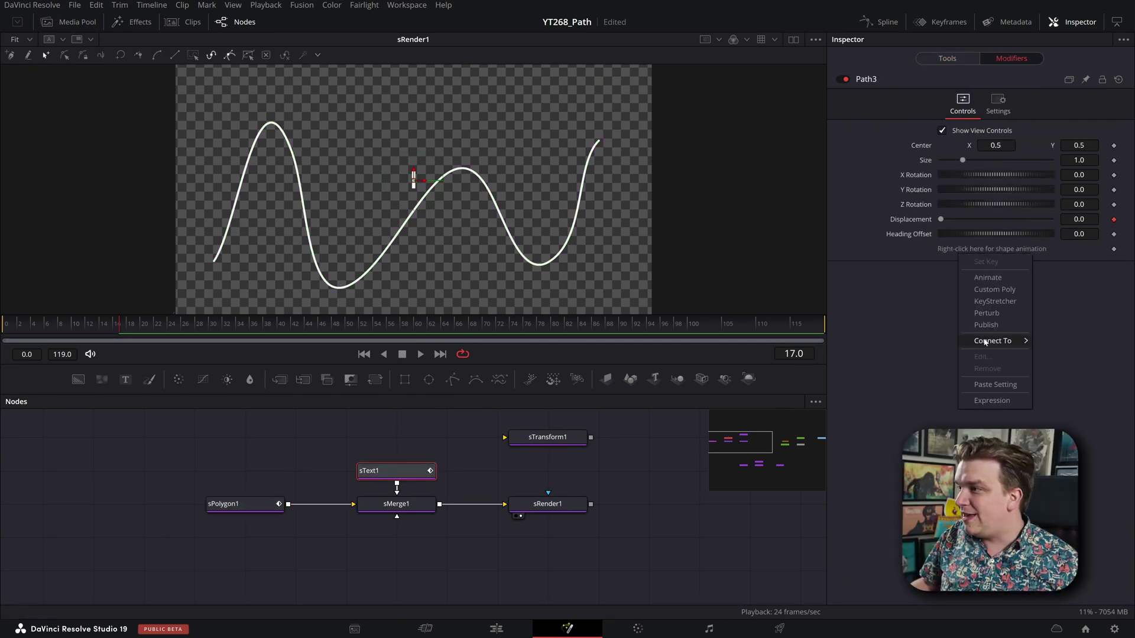
{"action": "mouse_move", "coordinate": [985, 341]}
{"action": "mouse_move", "coordinate": [1084, 343]}
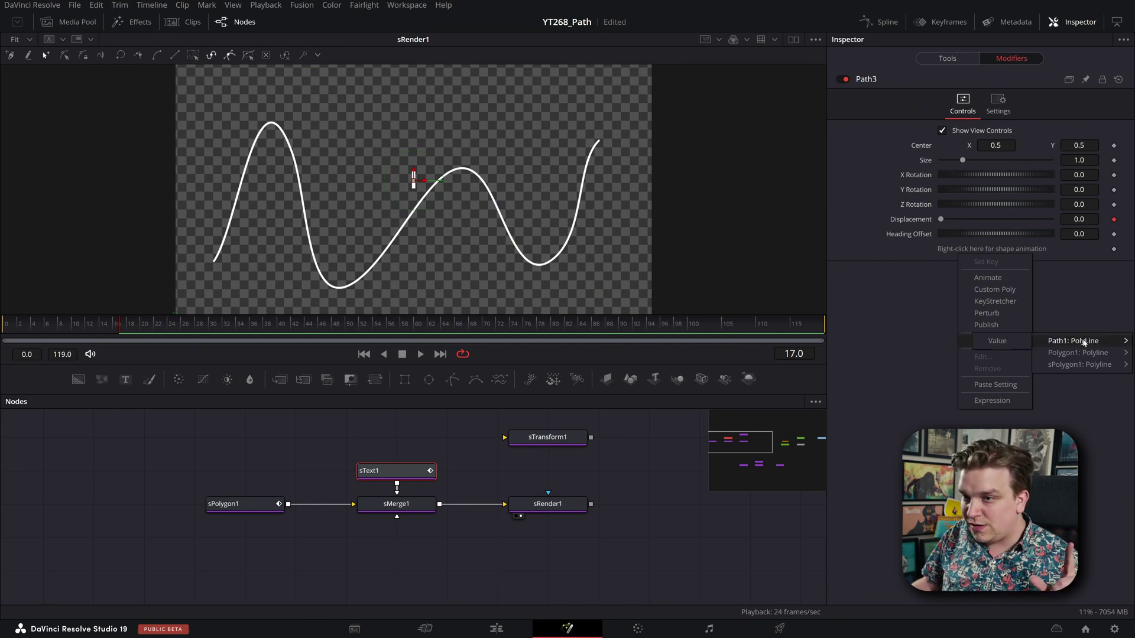
{"action": "mouse_move", "coordinate": [1065, 367]}
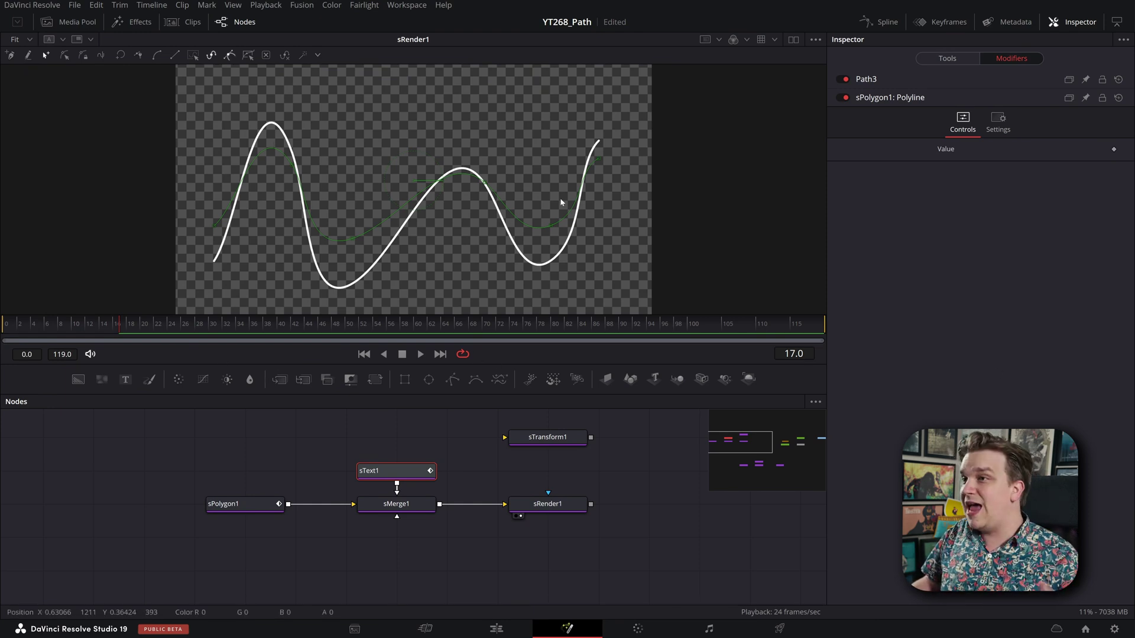
Step: Set Path3's Center to 0, 0
{"action": "left_click", "coordinate": [872, 84]}
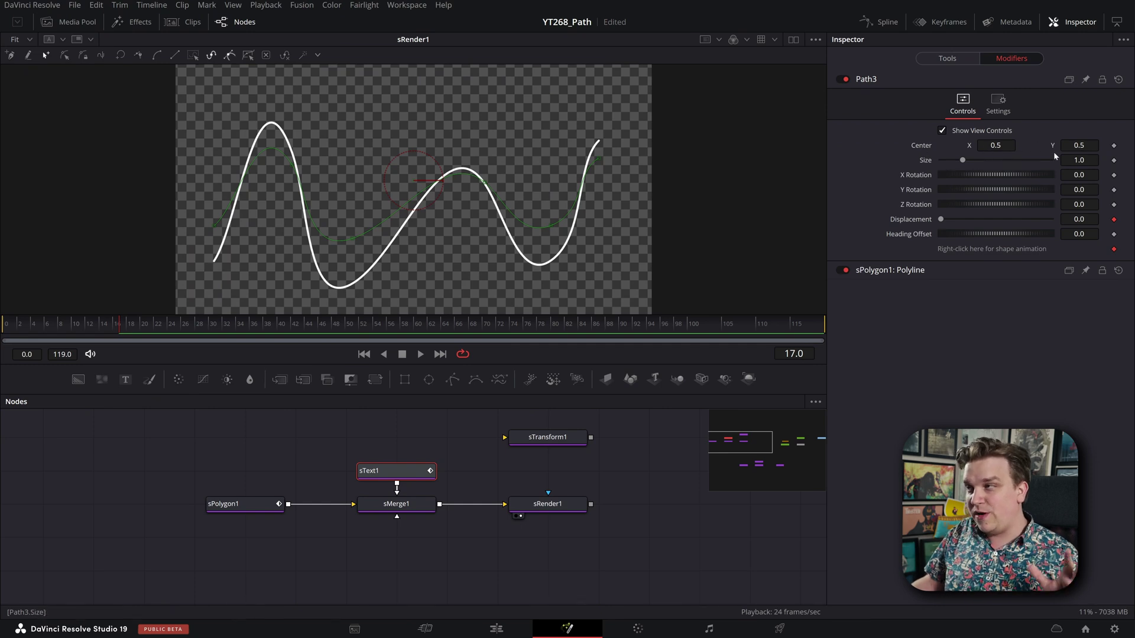
{"action": "left_click", "coordinate": [1004, 148]}
{"action": "type", "text": "0"}
{"action": "key", "text": "Tab"}
{"action": "type", "text": "0"}
{"action": "key", "text": "Tab"}
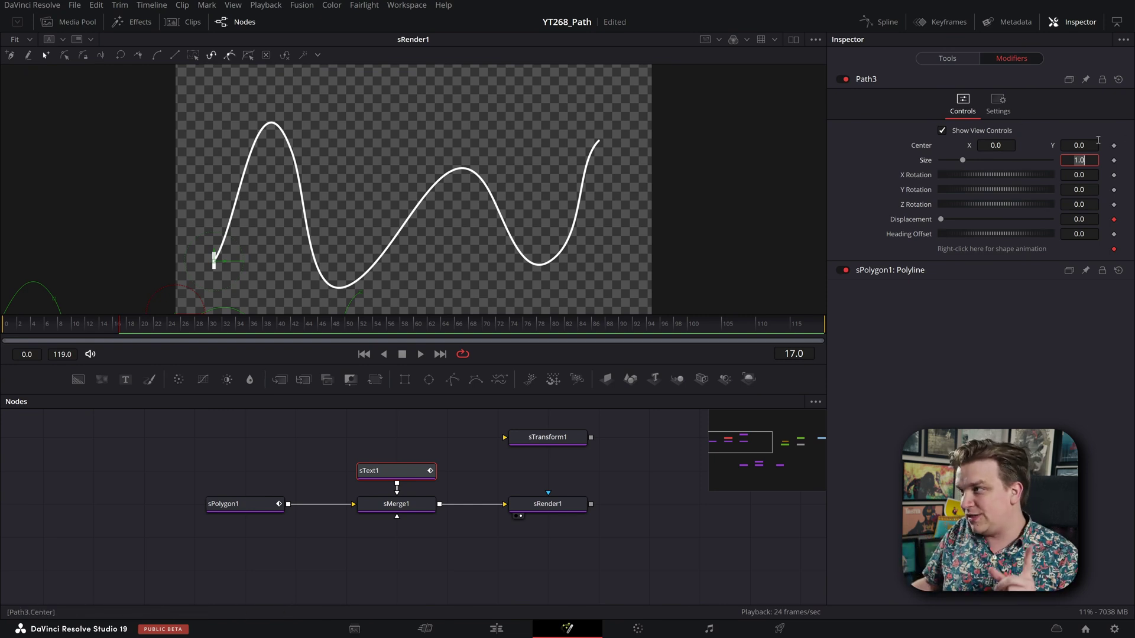
Step: Remove Path3's Displacement animation and link Displacement to sPolygon1's Length
{"action": "right_click", "coordinate": [929, 225]}
{"action": "left_click", "coordinate": [947, 338]}
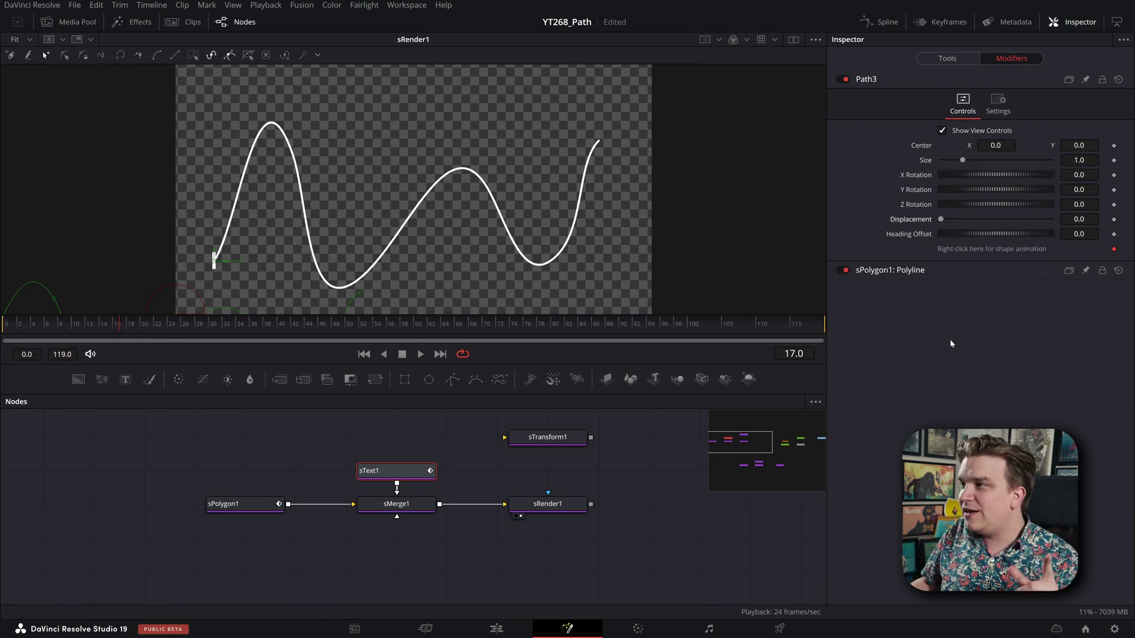
{"action": "right_click", "coordinate": [901, 221]}
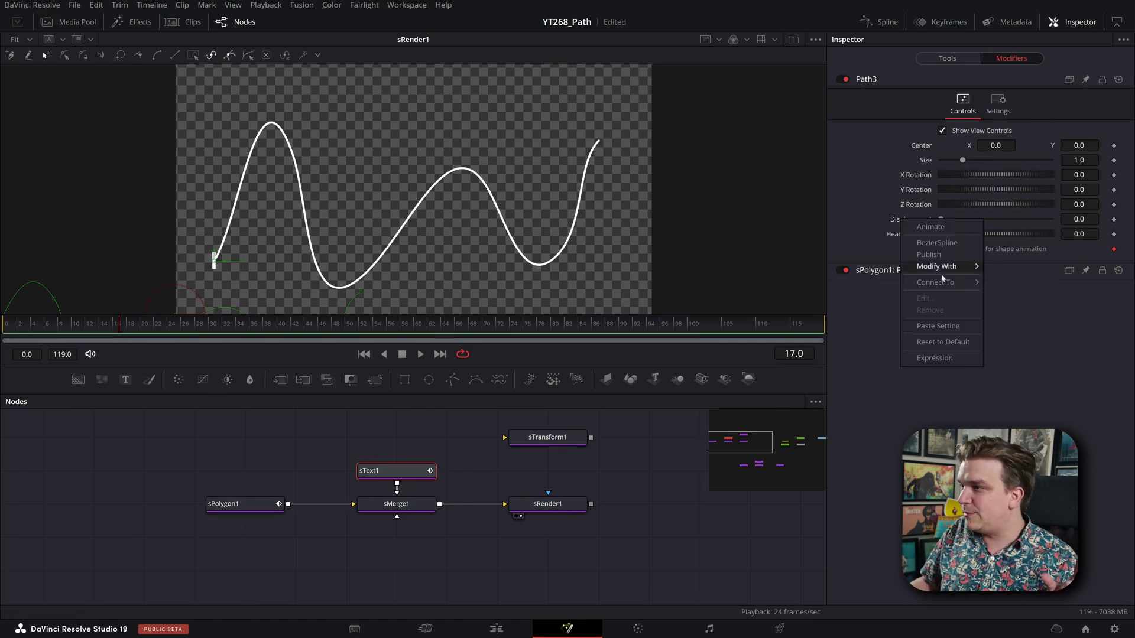
{"action": "mouse_move", "coordinate": [941, 285]}
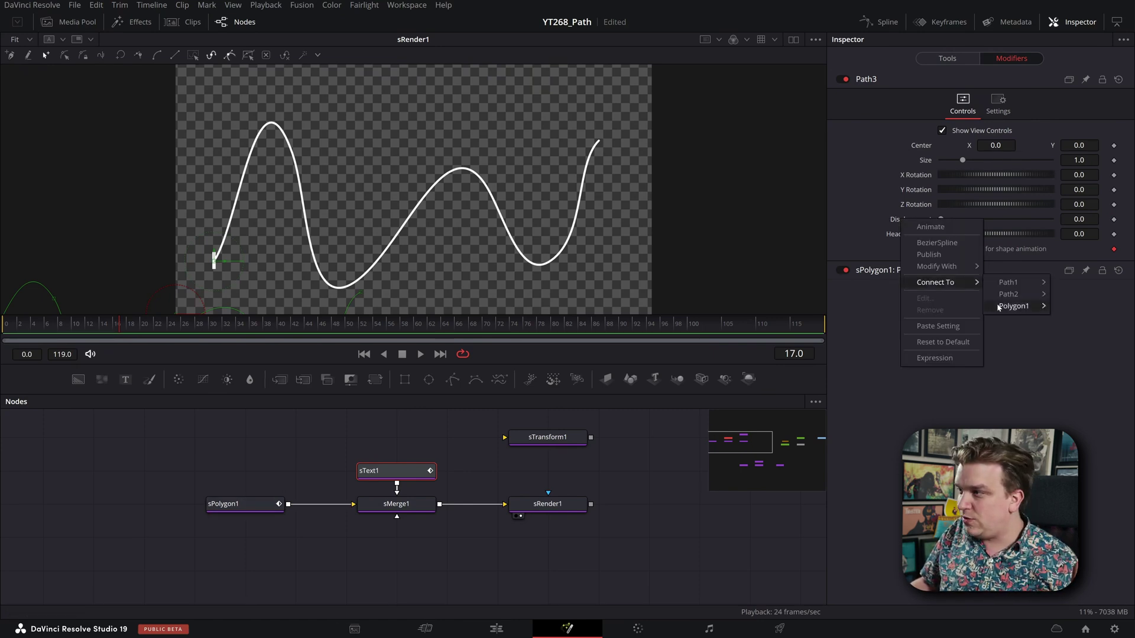
{"action": "mouse_move", "coordinate": [1013, 308]}
{"action": "left_click", "coordinate": [1088, 308]}
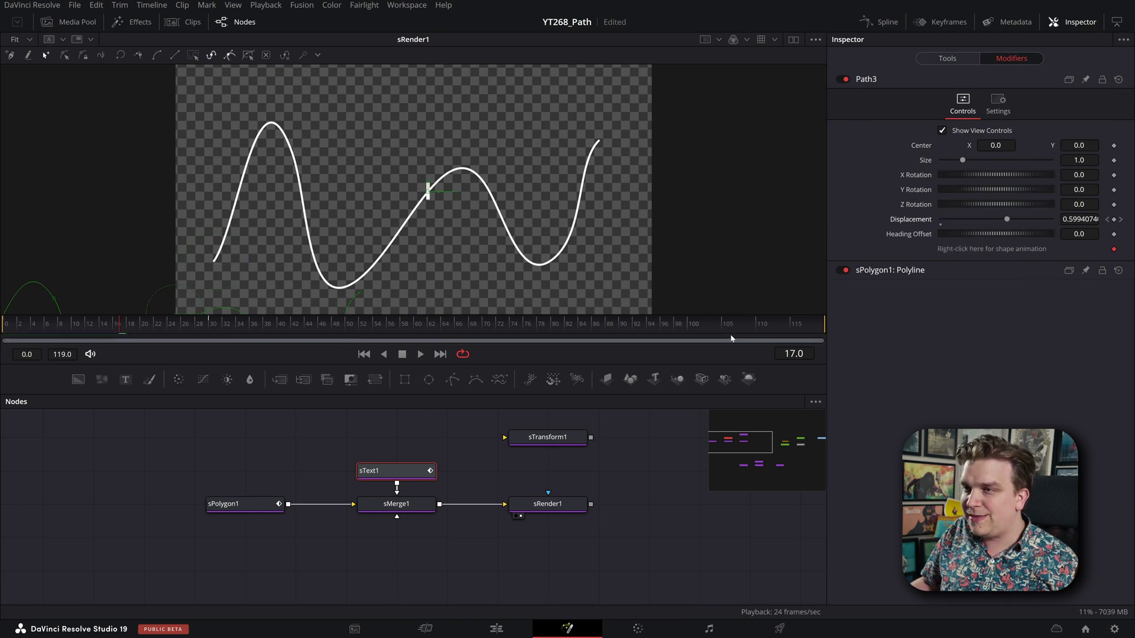
{"action": "left_click", "coordinate": [948, 59]}
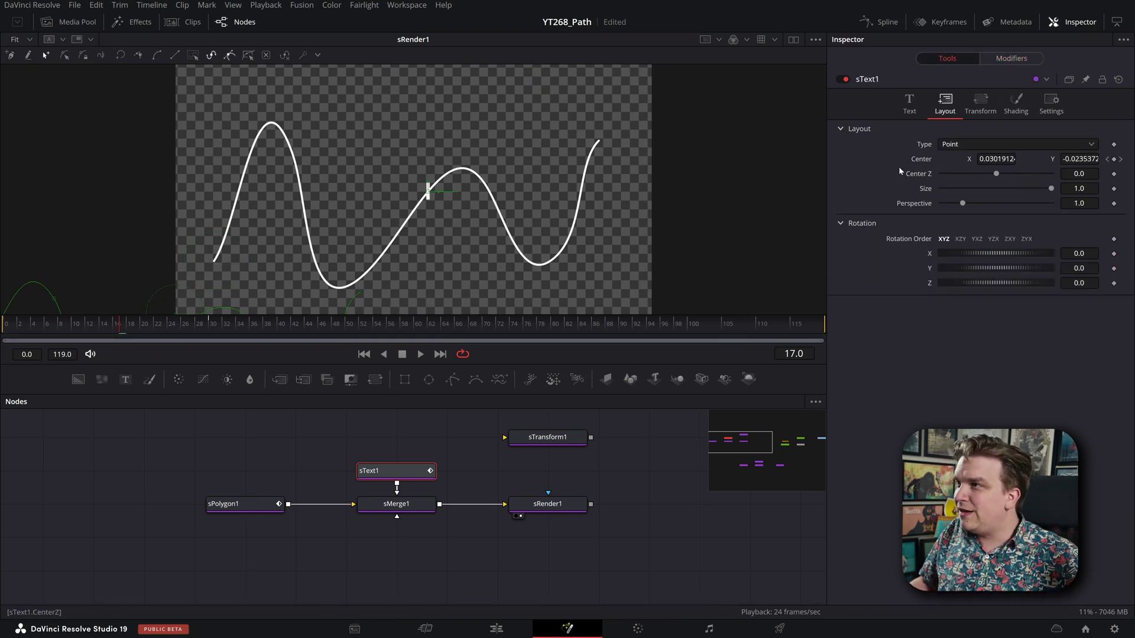
Step: Link sText1's Z rotation to Path3's Heading and select sPolygon1
{"action": "right_click", "coordinate": [931, 286]}
{"action": "mouse_move", "coordinate": [966, 350]}
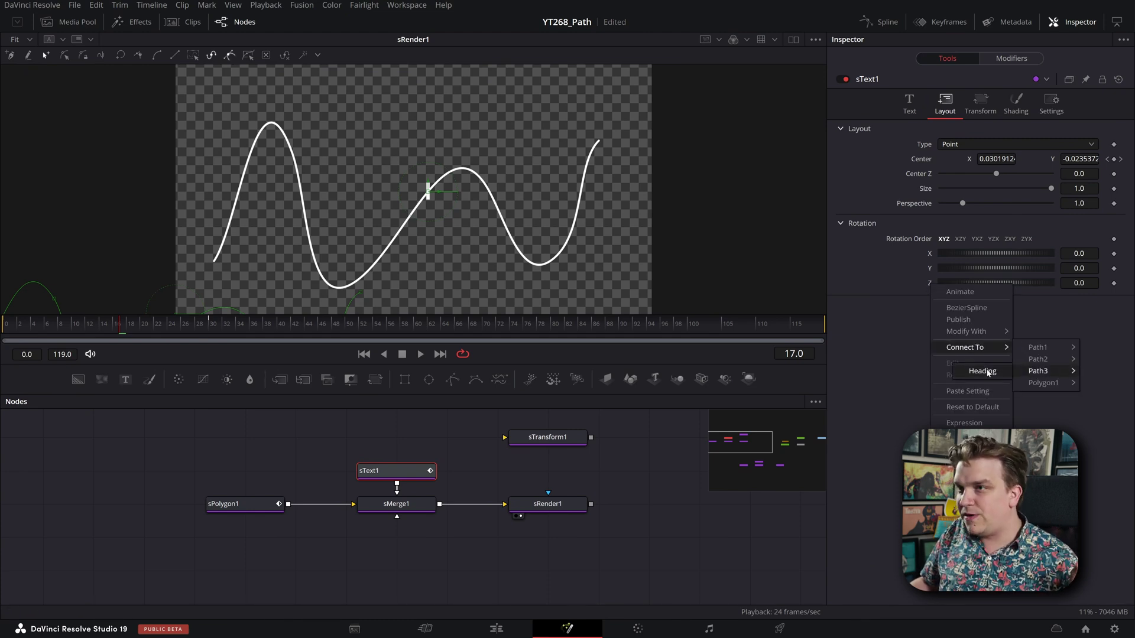
{"action": "left_click", "coordinate": [986, 372]}
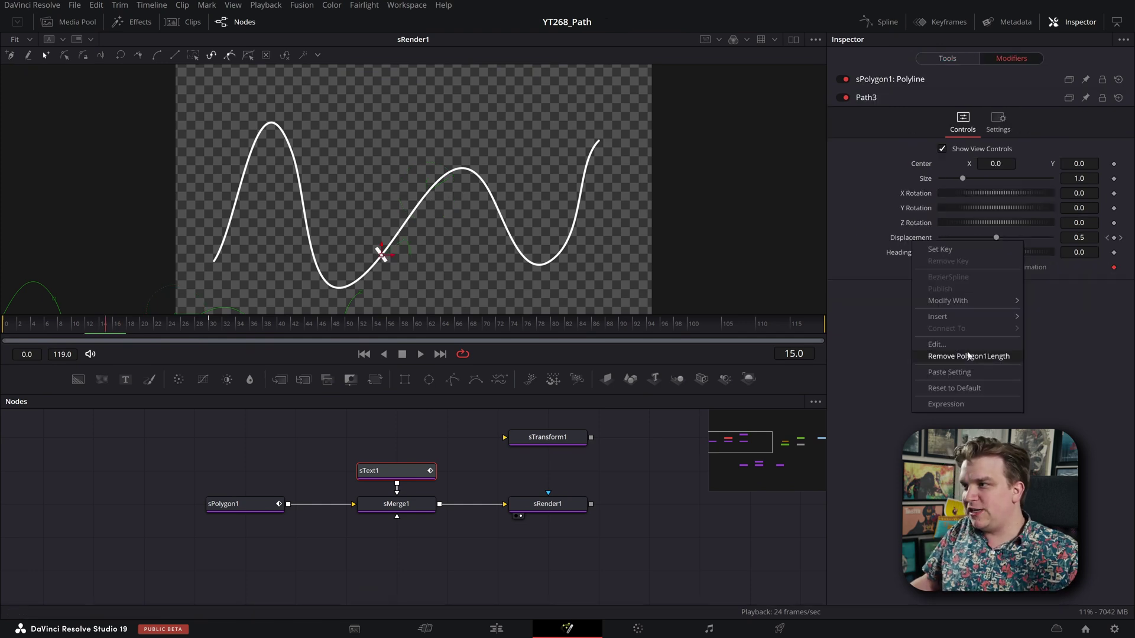
{"action": "left_click", "coordinate": [970, 355]}
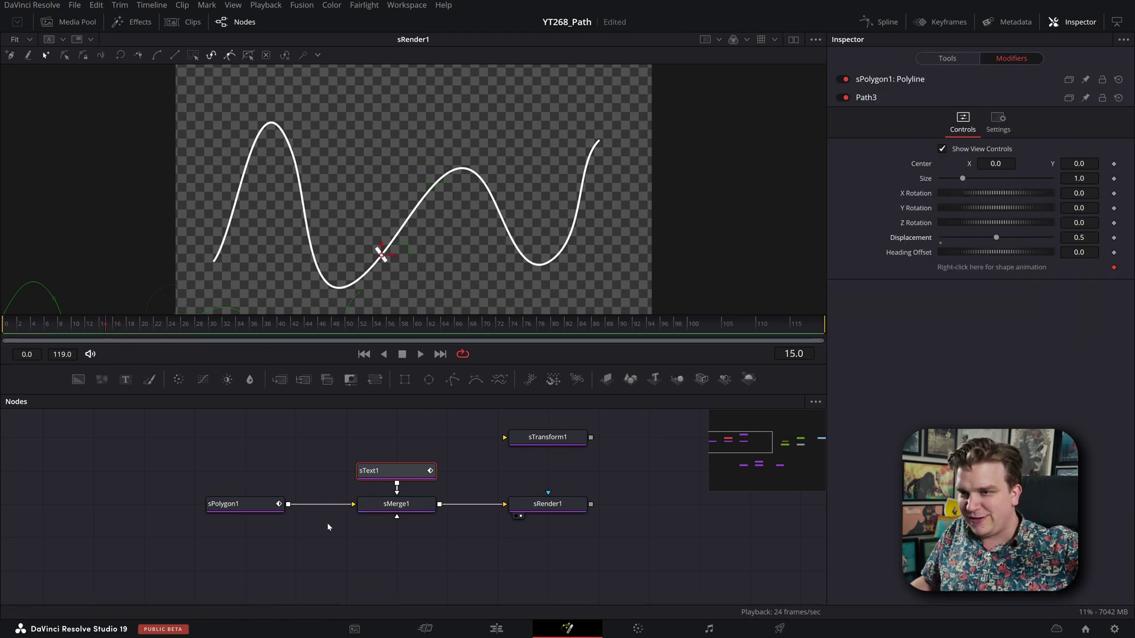
{"action": "left_click", "coordinate": [243, 506]}
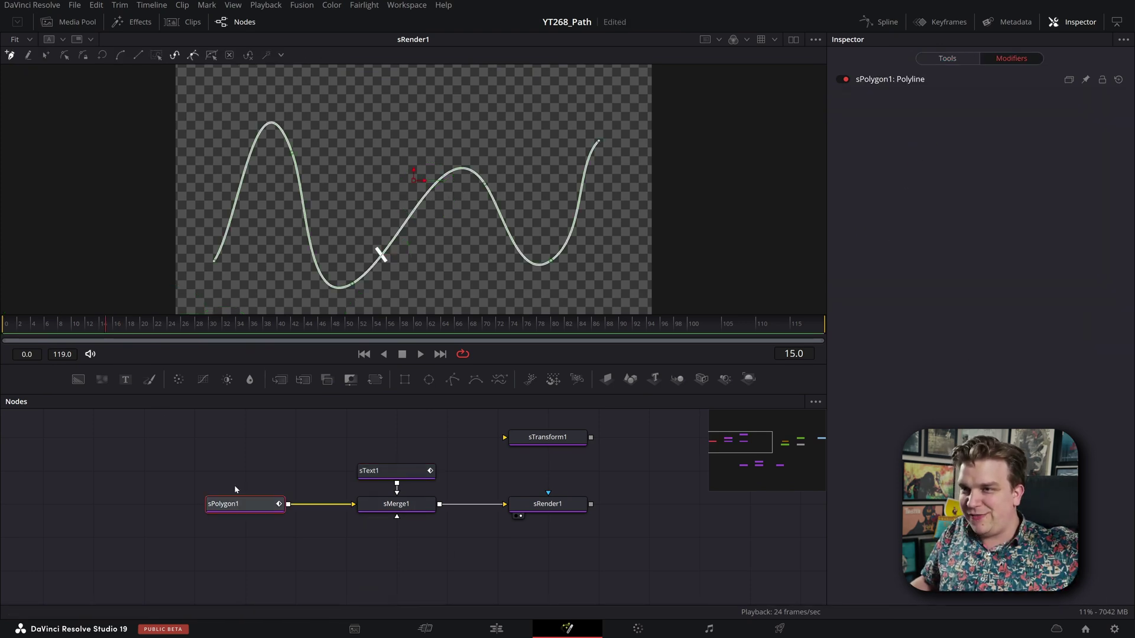
Step: Keyframe sPolygon1's Length from 0 at frame 0 to 1.0 at frame 30
{"action": "left_click", "coordinate": [903, 79]}
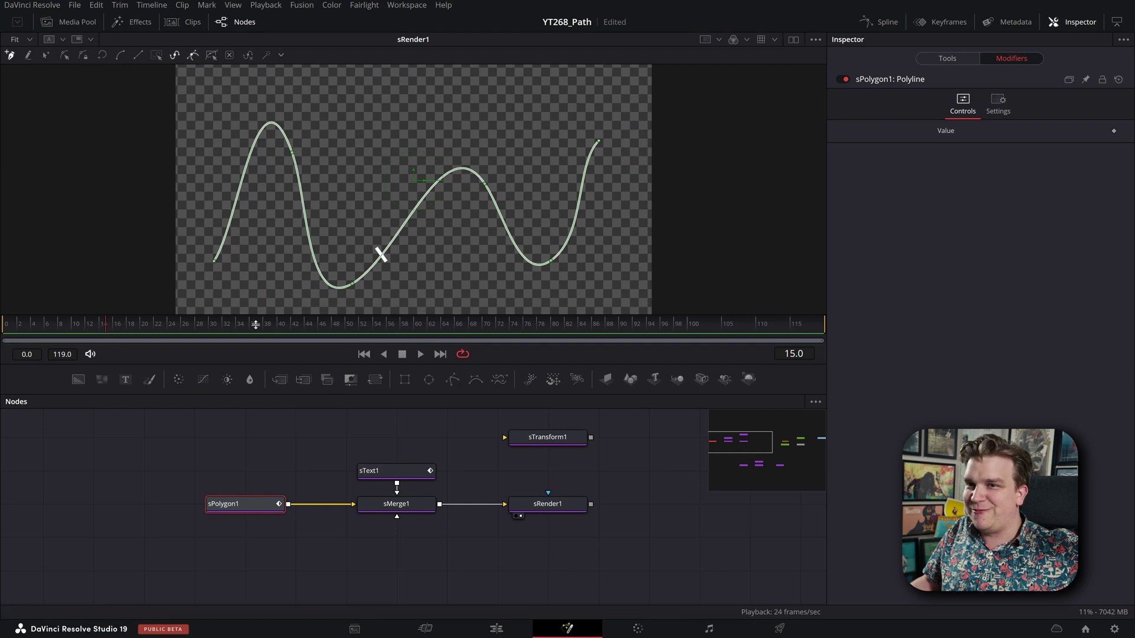
{"action": "left_click", "coordinate": [946, 58]}
{"action": "left_click_drag", "start_coordinate": [1052, 190], "coordinate": [941, 190]}
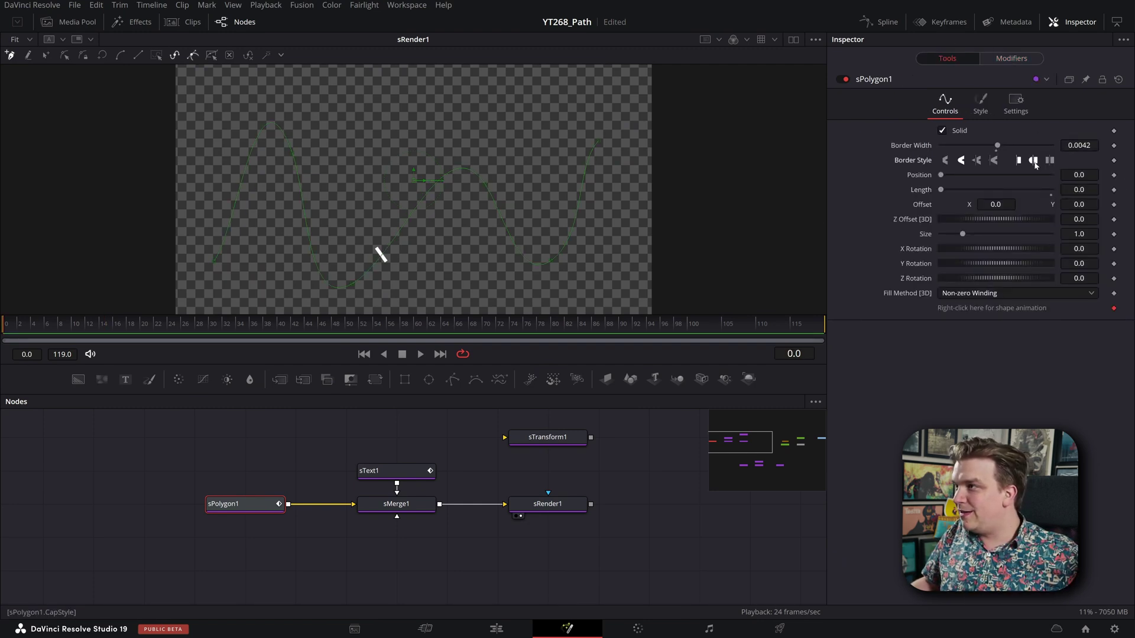
{"action": "left_click", "coordinate": [1115, 190]}
{"action": "left_click", "coordinate": [183, 326]}
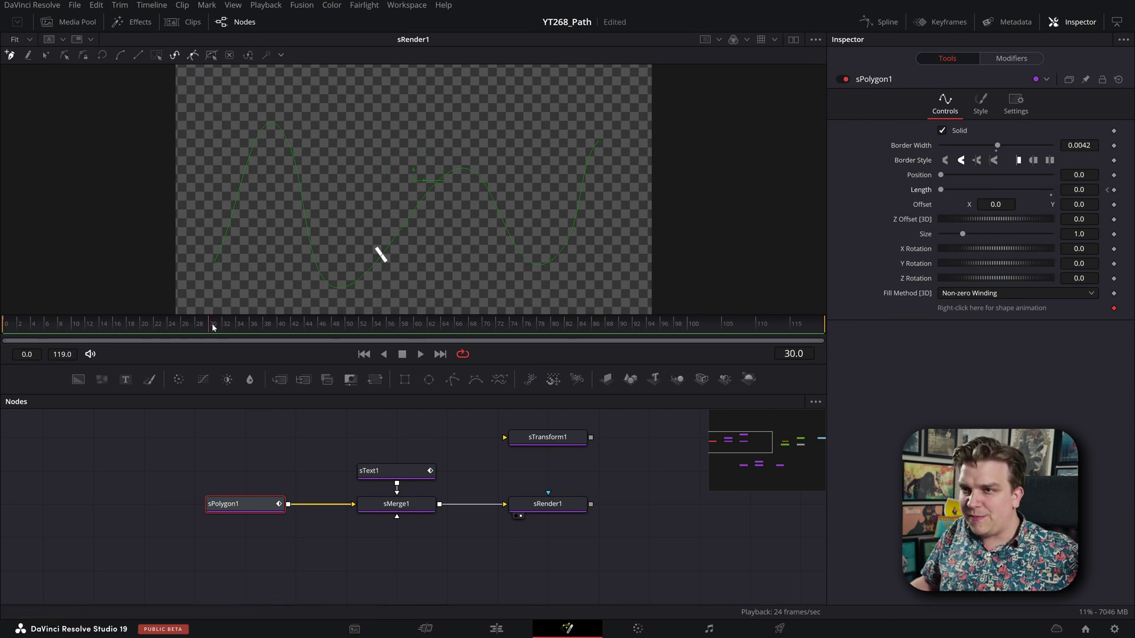
{"action": "left_click_drag", "start_coordinate": [941, 190], "coordinate": [1051, 190]}
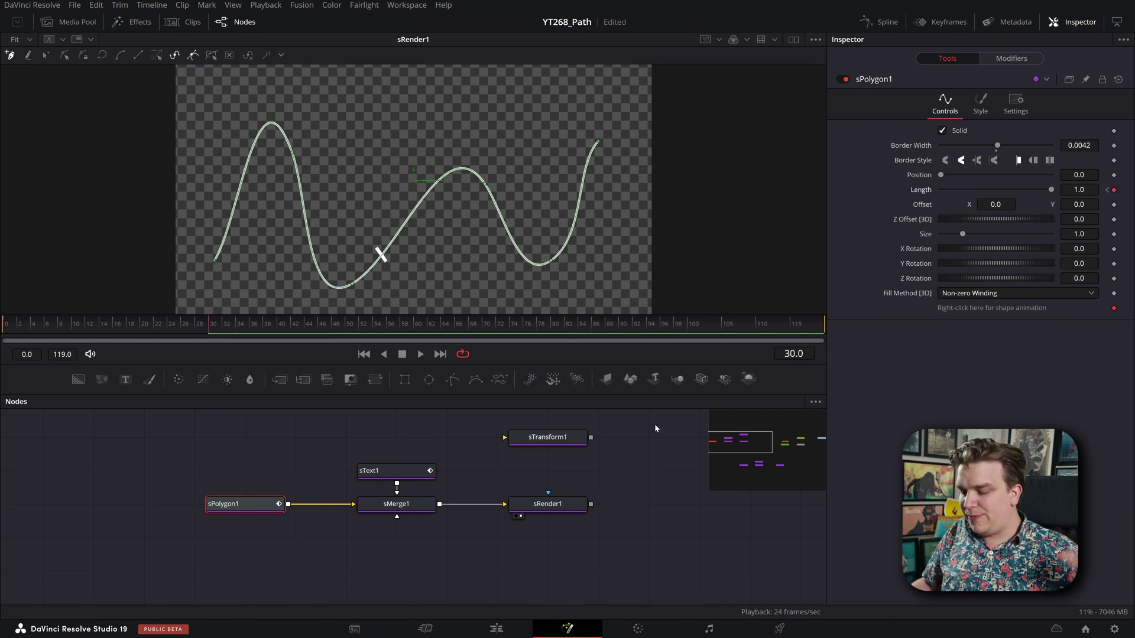
Step: Inspect the eased Length keyframe curve in the Spline editor
{"action": "key", "text": "shift+8"}
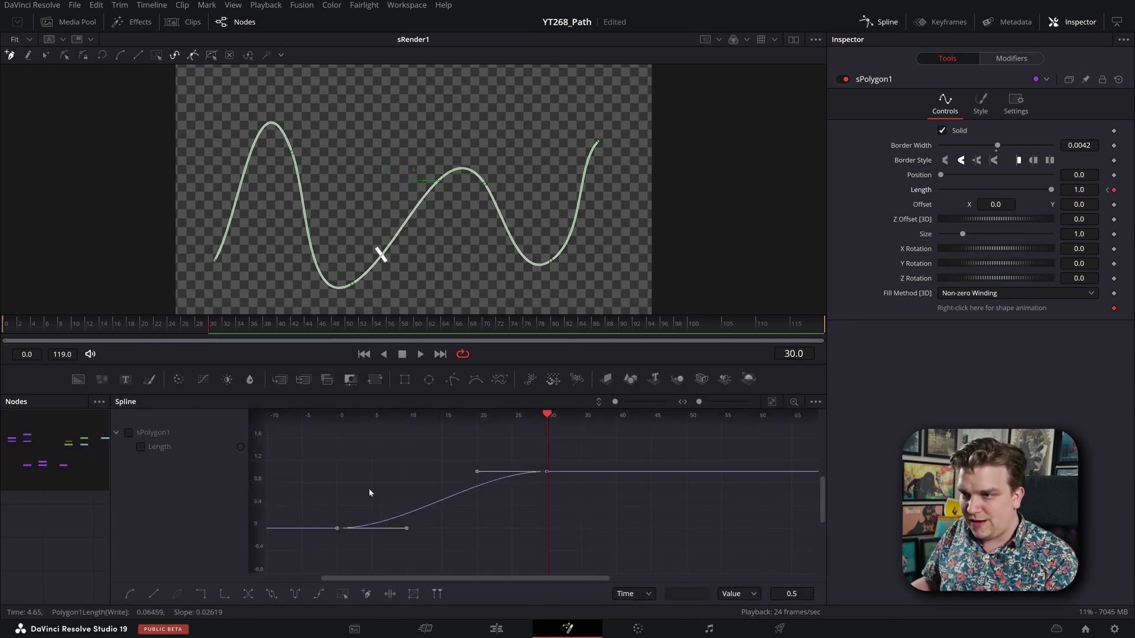
{"action": "left_click", "coordinate": [156, 450]}
{"action": "left_click", "coordinate": [145, 448]}
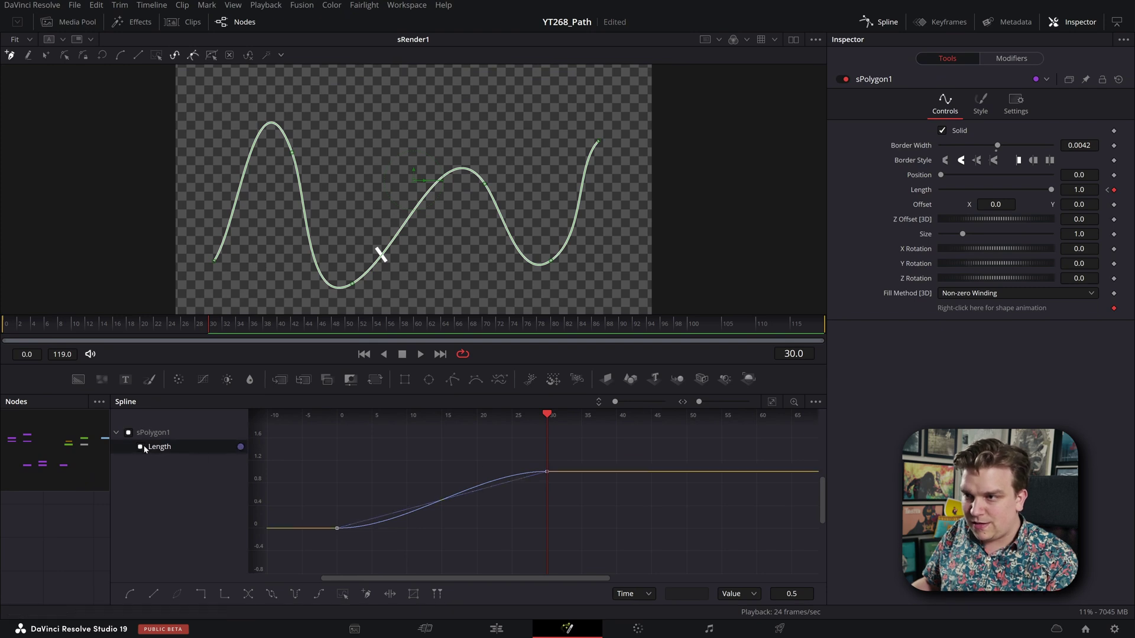
{"action": "left_click", "coordinate": [141, 448]}
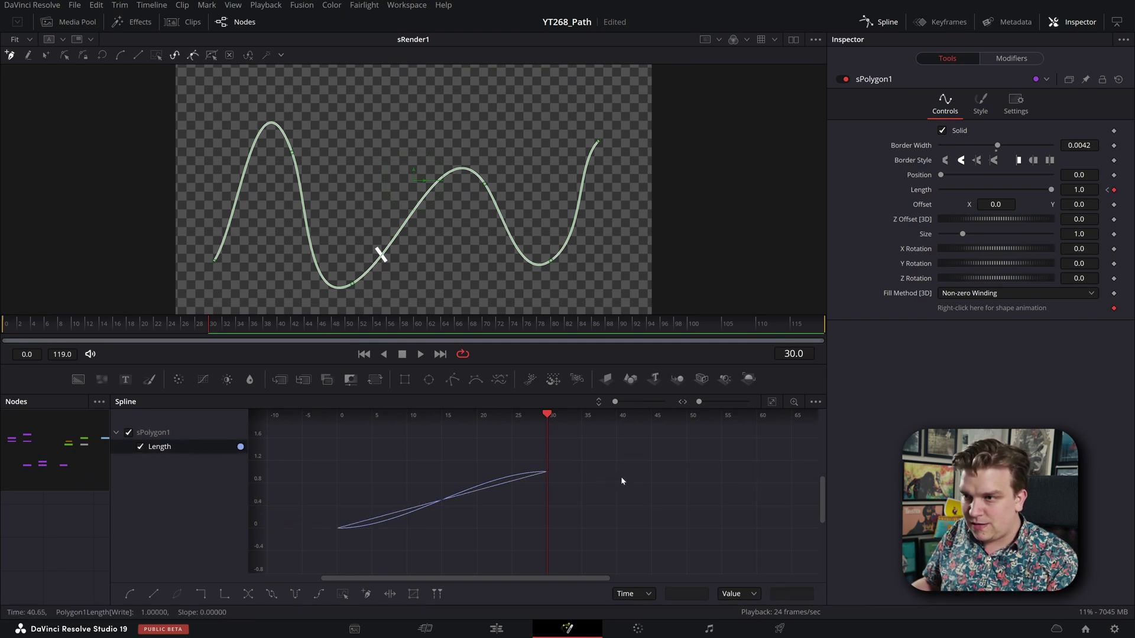
{"action": "left_click_drag", "start_coordinate": [328, 507], "coordinate": [432, 499]}
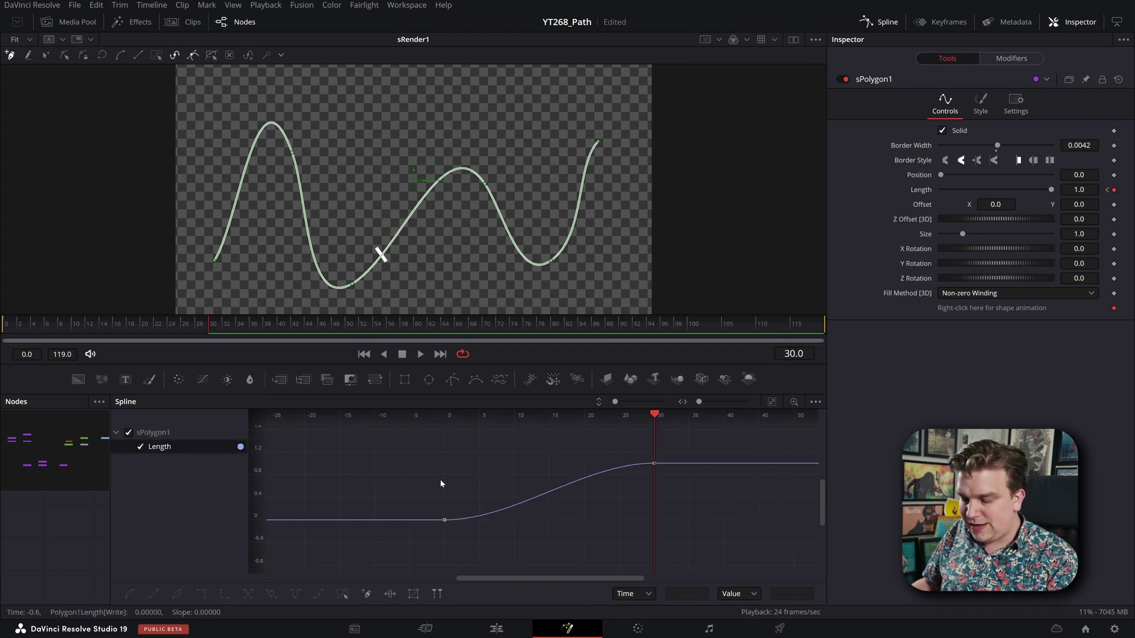
{"action": "key", "text": "F8"}
{"action": "left_click", "coordinate": [309, 479]}
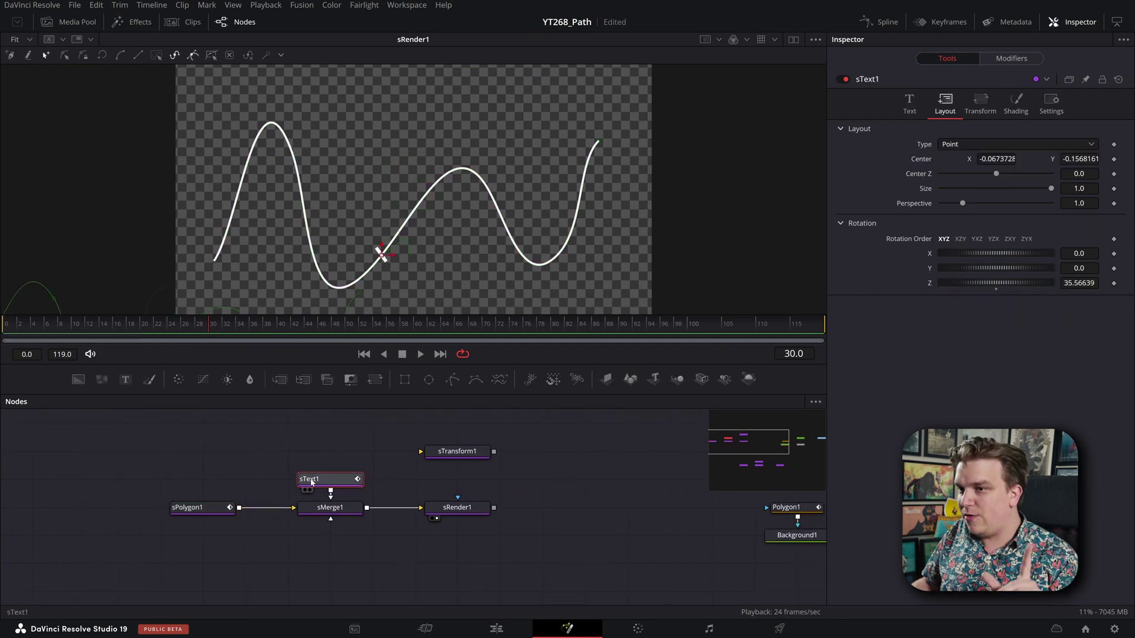
Step: Connect sText1's Path3 Displacement to sPolygon1's Length so the character tracks the tip
{"action": "right_click", "coordinate": [932, 286]}
{"action": "left_click", "coordinate": [954, 388]}
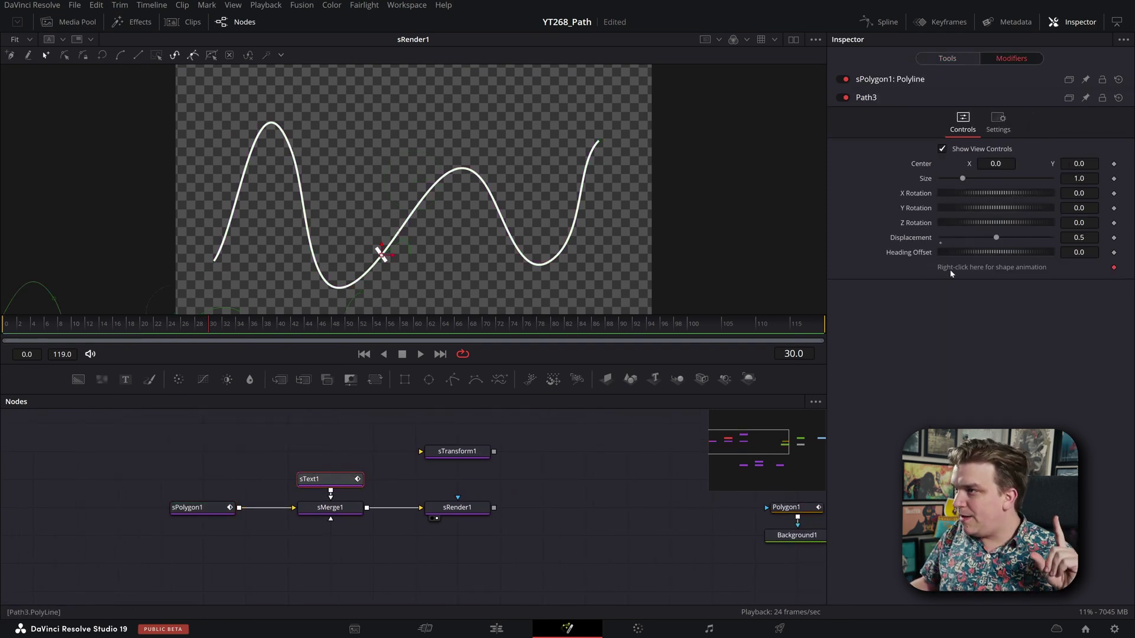
{"action": "right_click", "coordinate": [919, 242]}
{"action": "mouse_move", "coordinate": [959, 305]}
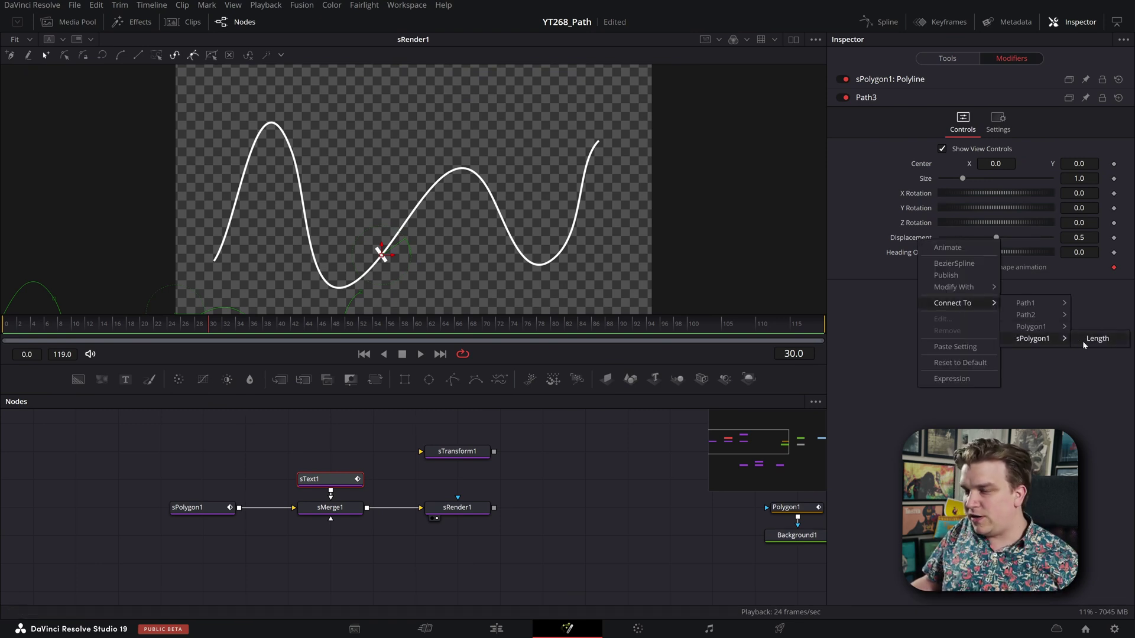
{"action": "left_click", "coordinate": [1088, 340]}
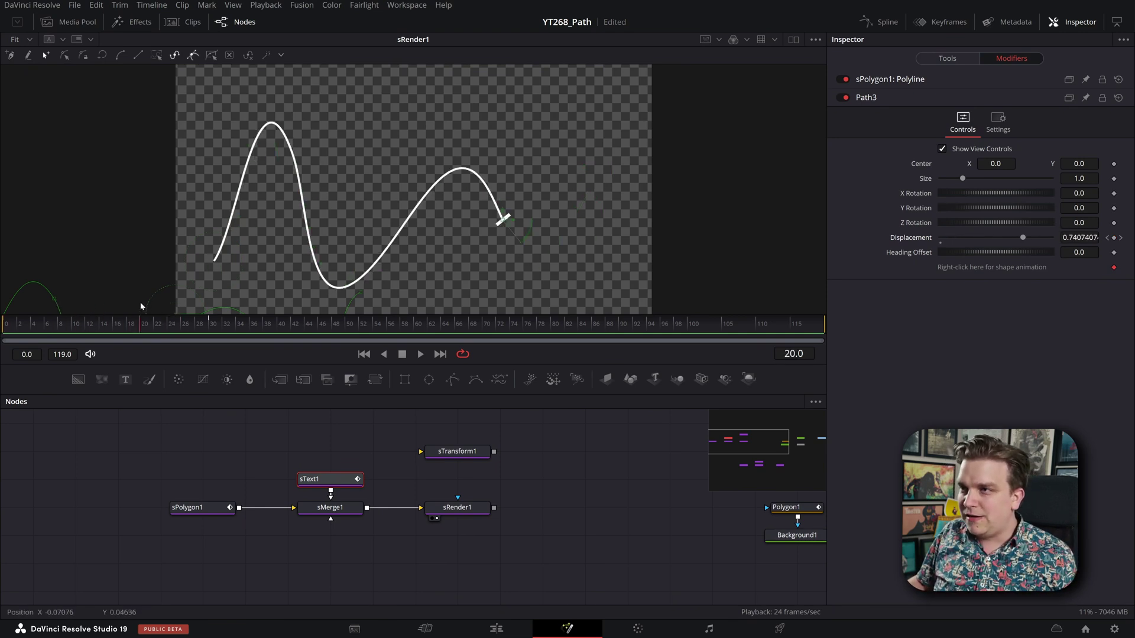
Step: Reshape sPolygon1's curve so its second hump becomes a taller, sharper peak
{"action": "left_click_drag", "start_coordinate": [311, 157], "coordinate": [325, 156]}
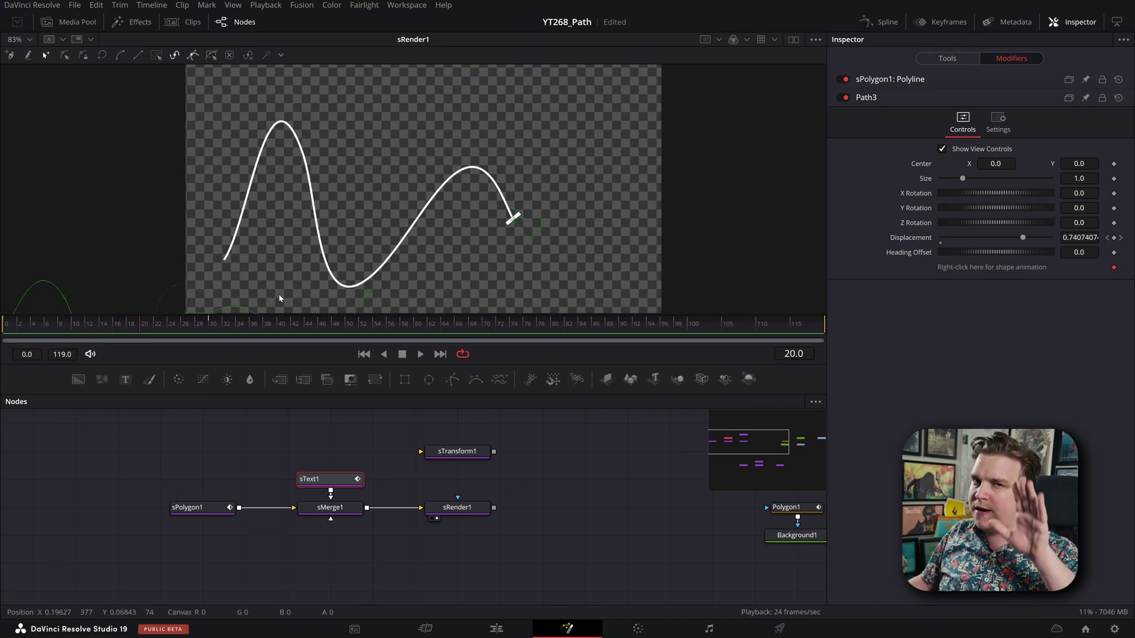
{"action": "left_click", "coordinate": [199, 510]}
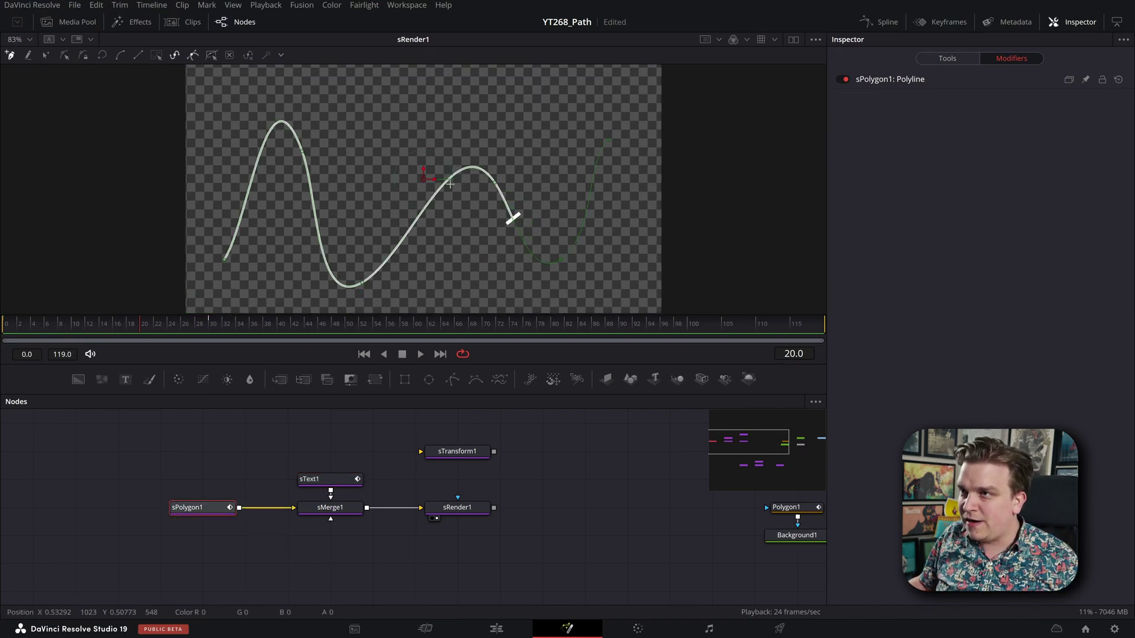
{"action": "left_click_drag", "start_coordinate": [466, 189], "coordinate": [449, 139]}
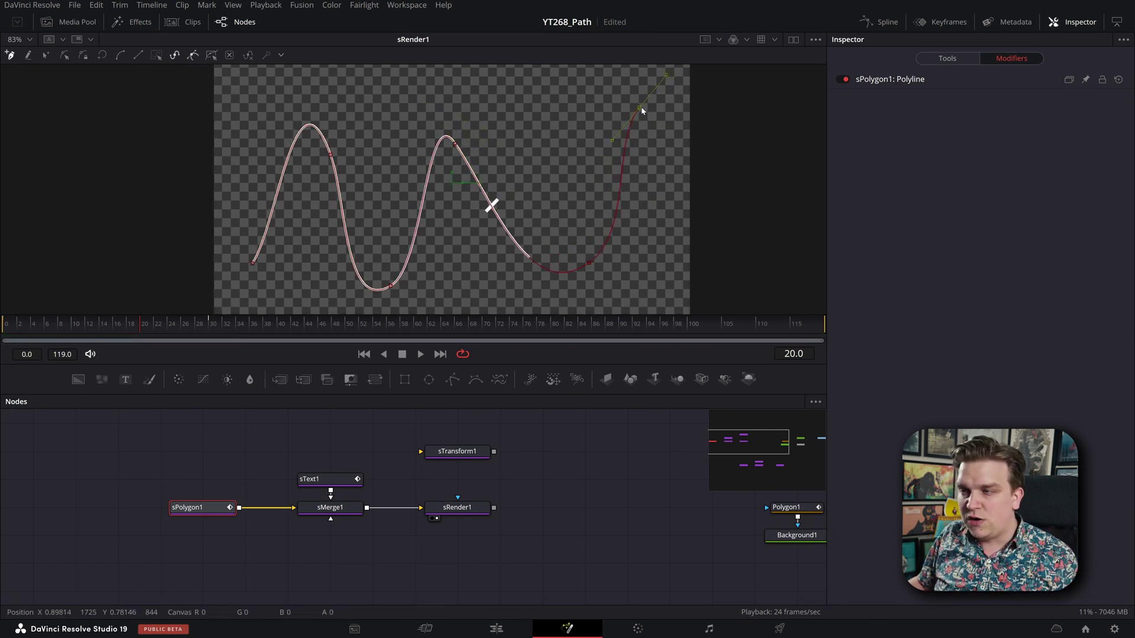
{"action": "left_click_drag", "start_coordinate": [641, 114], "coordinate": [636, 118]}
Step: Scrub frames around 17 to 27 to check the character follows the line's tip
{"action": "left_click", "coordinate": [125, 325]}
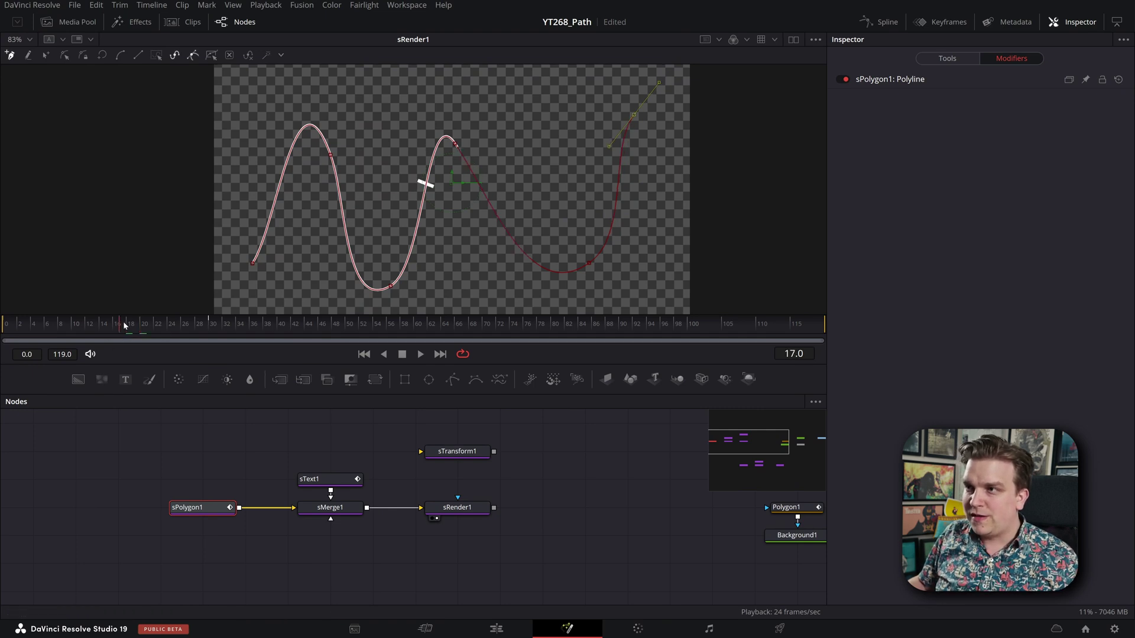
{"action": "mouse_move", "coordinate": [110, 327]}
{"action": "left_mouse_down"}
{"action": "mouse_move", "coordinate": [72, 332]}
{"action": "mouse_move", "coordinate": [119, 329]}
{"action": "left_mouse_up"}
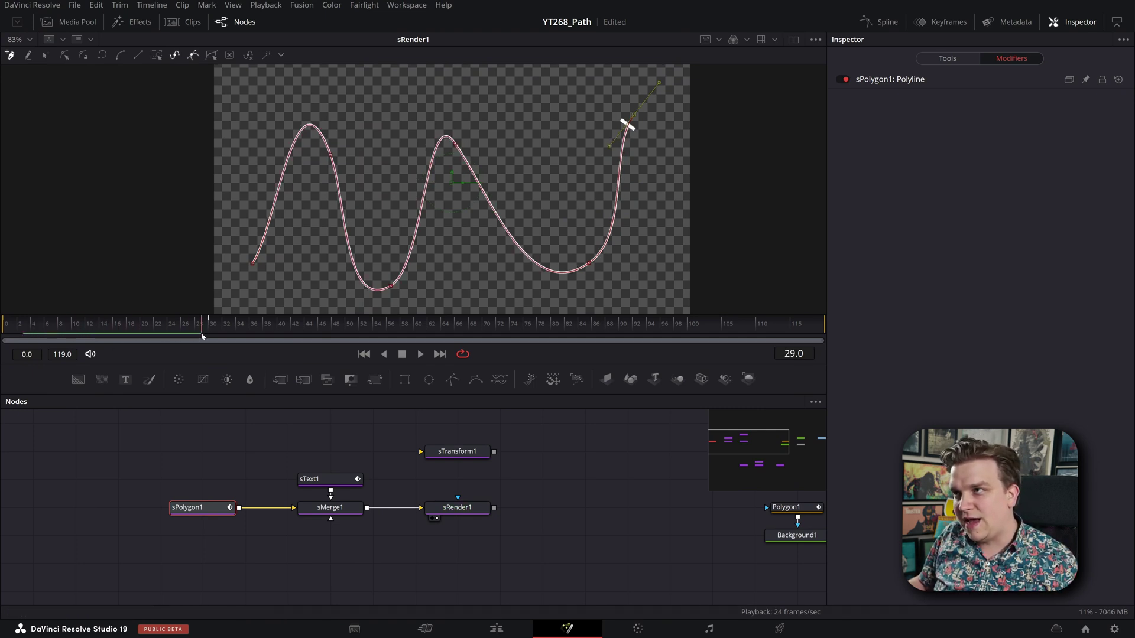
{"action": "left_click_drag", "start_coordinate": [202, 336], "coordinate": [190, 331]}
{"action": "mouse_move", "coordinate": [117, 334]}
{"action": "left_mouse_down"}
{"action": "mouse_move", "coordinate": [51, 337]}
{"action": "mouse_move", "coordinate": [157, 350]}
{"action": "mouse_move", "coordinate": [64, 370]}
{"action": "mouse_move", "coordinate": [181, 368]}
{"action": "left_mouse_up"}
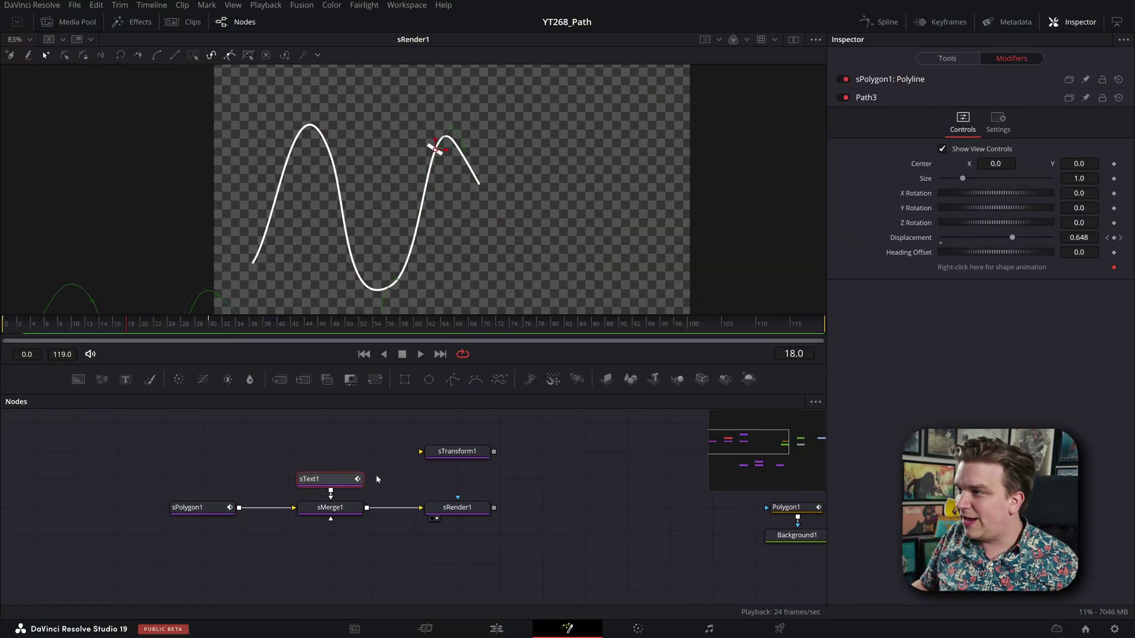
Step: Remove Path3's old published shape link and connect it to sPolygon1's Polyline
{"action": "right_click", "coordinate": [986, 267]}
{"action": "left_click", "coordinate": [1019, 407]}
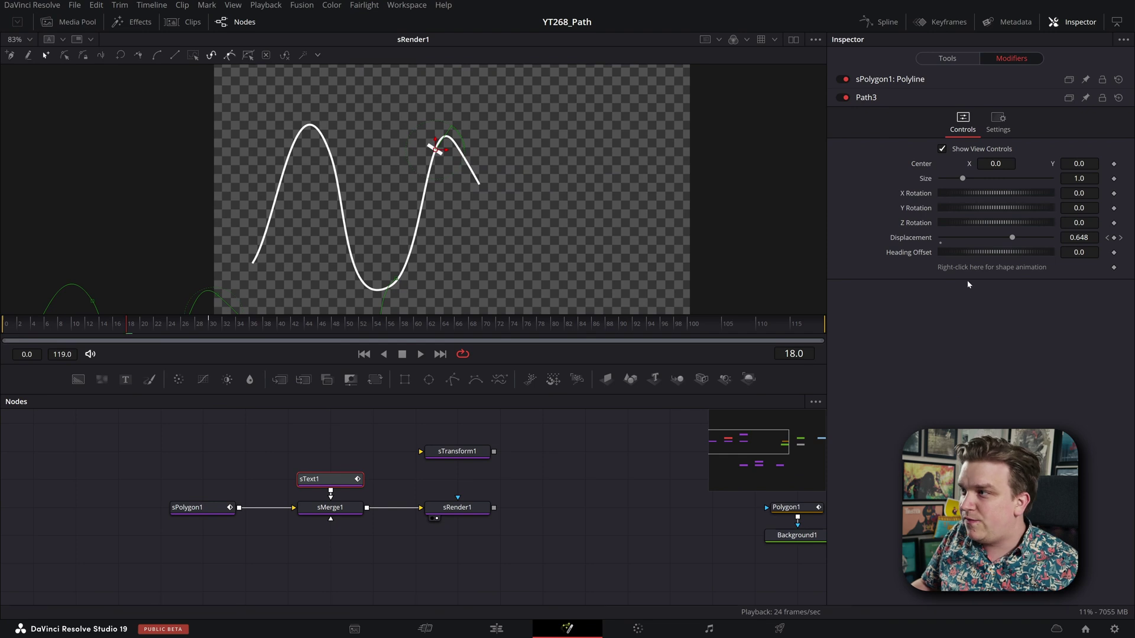
{"action": "left_click", "coordinate": [160, 324]}
{"action": "left_click_drag", "start_coordinate": [160, 326], "coordinate": [157, 326]}
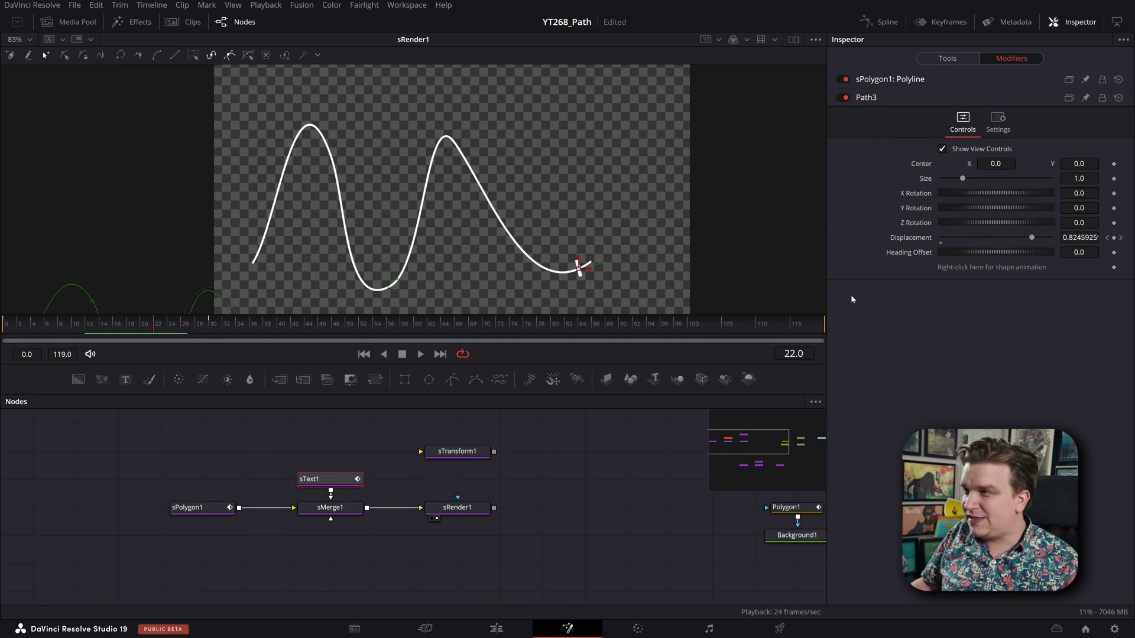
{"action": "right_click", "coordinate": [969, 269]}
{"action": "mouse_move", "coordinate": [999, 358]}
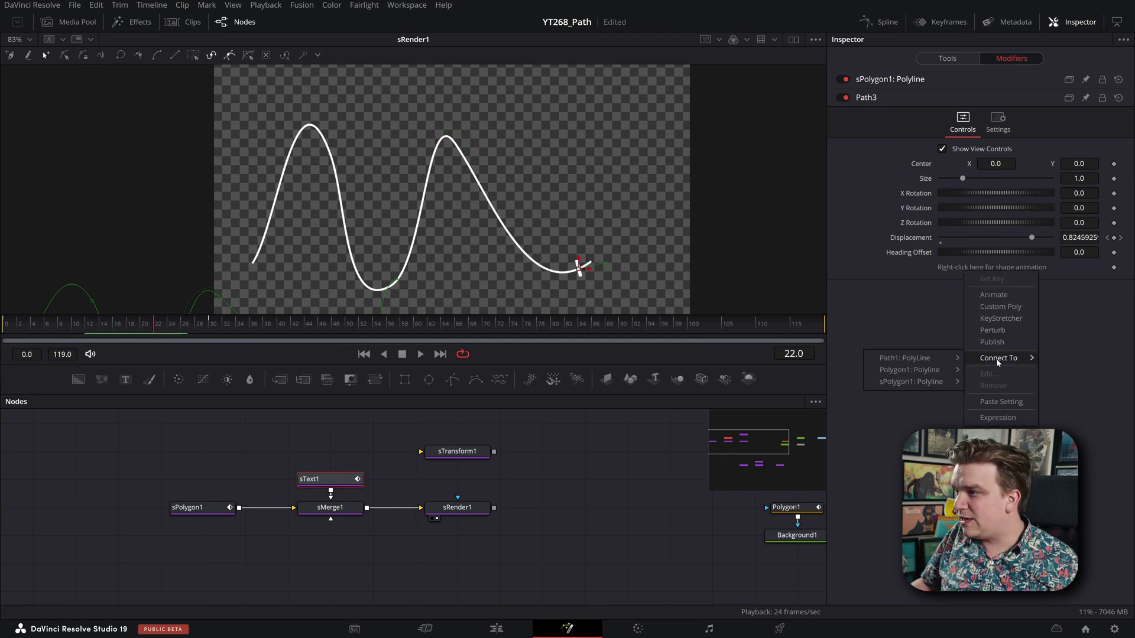
{"action": "mouse_move", "coordinate": [911, 381]}
{"action": "left_click", "coordinate": [999, 382]}
{"action": "scroll", "coordinate": [690, 166], "scroll_direction": "down", "scroll_amount": 3}
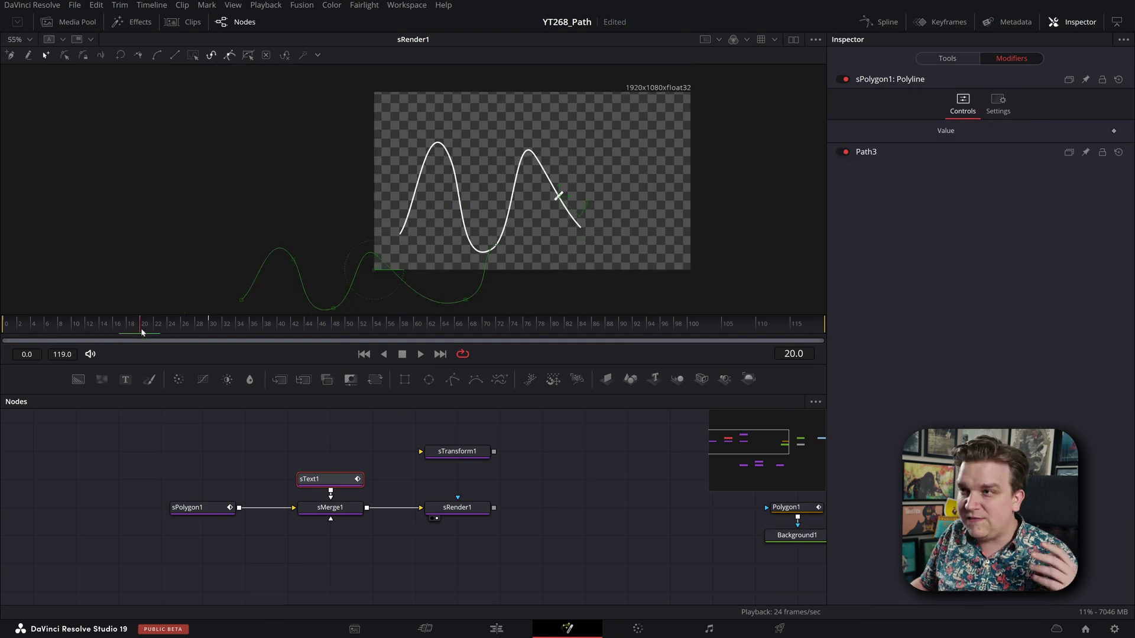
{"action": "mouse_move", "coordinate": [156, 324]}
{"action": "left_mouse_down"}
{"action": "mouse_move", "coordinate": [90, 324]}
{"action": "mouse_move", "coordinate": [156, 324]}
{"action": "left_mouse_up"}
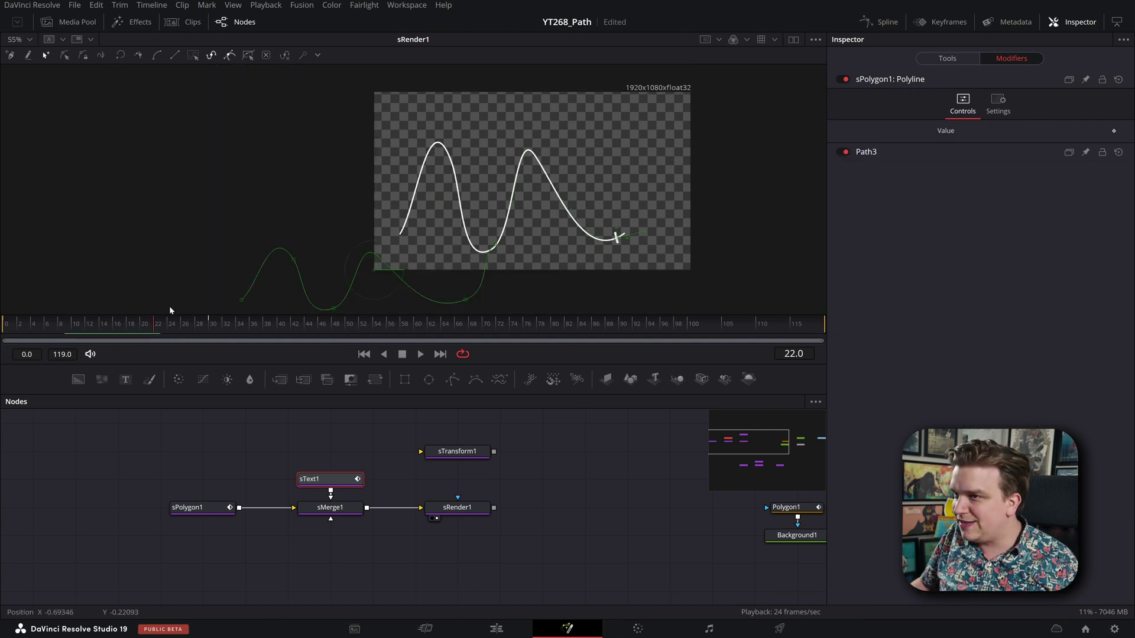
Step: Relink Path3 to sPolygon1's Polyline and scrub to confirm the character follows the reshaped curve
{"action": "left_click", "coordinate": [910, 152]}
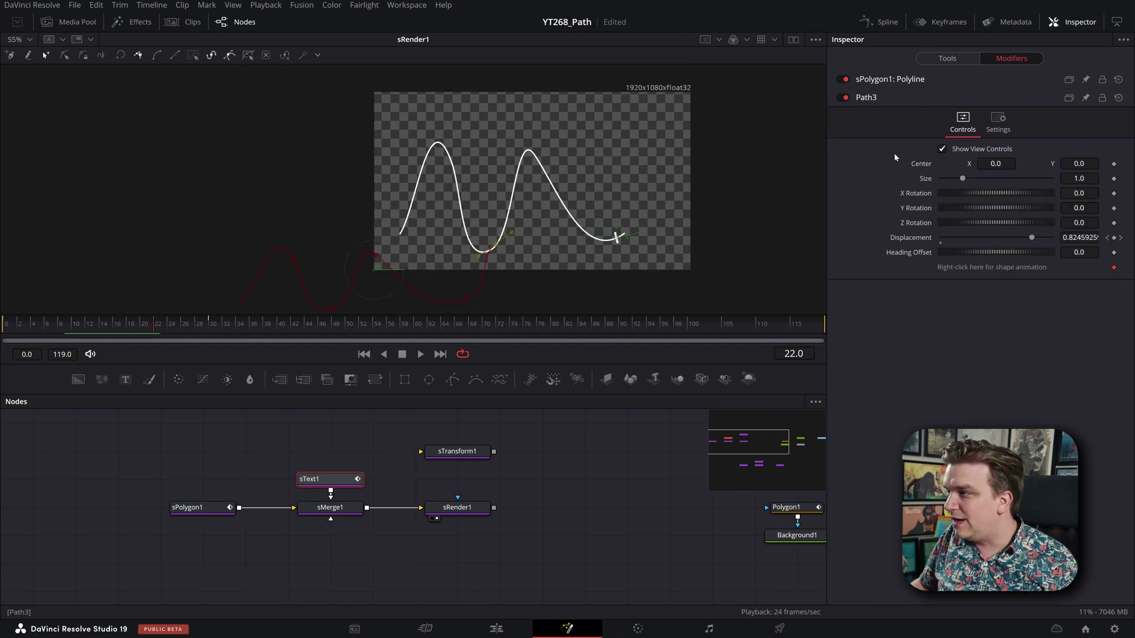
{"action": "right_click", "coordinate": [979, 267]}
{"action": "left_click", "coordinate": [1044, 407]}
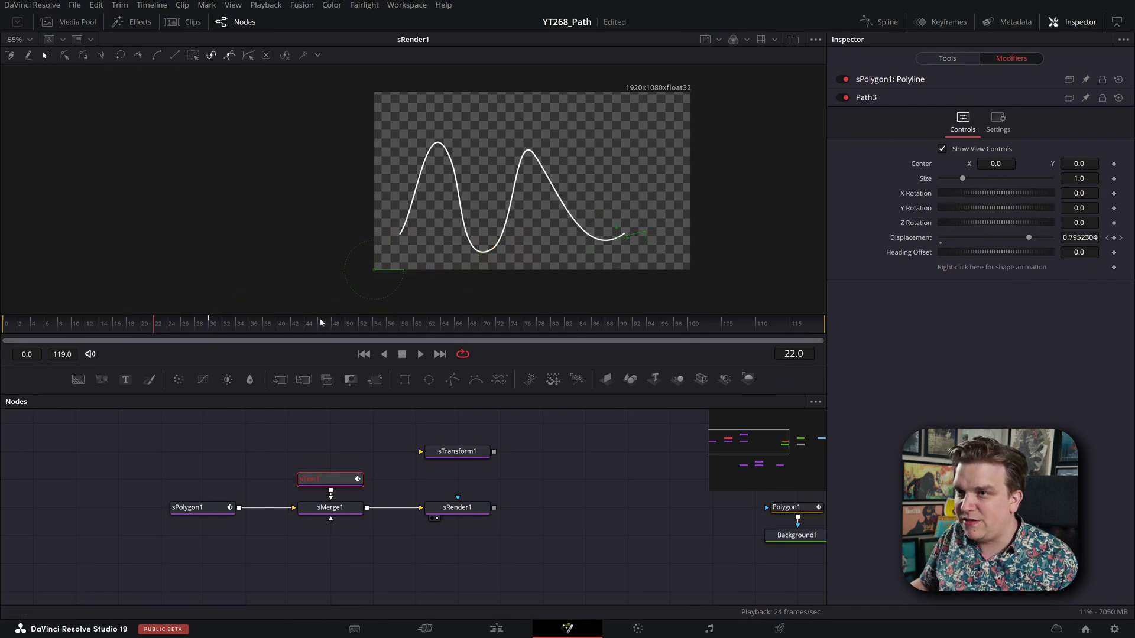
{"action": "right_click", "coordinate": [956, 269]}
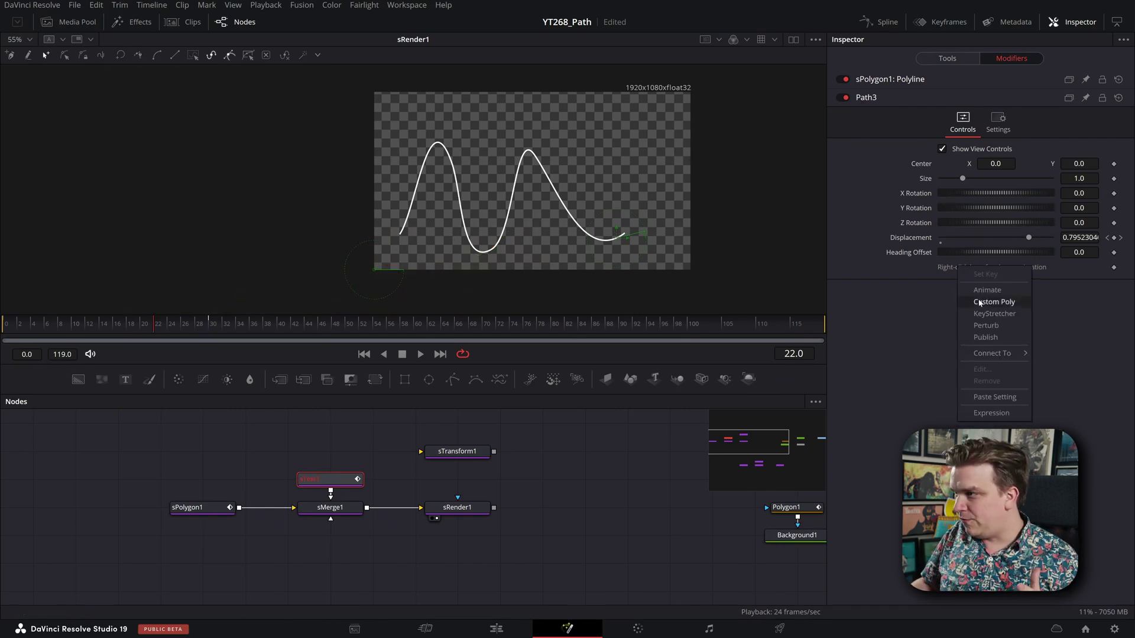
{"action": "mouse_move", "coordinate": [999, 353]}
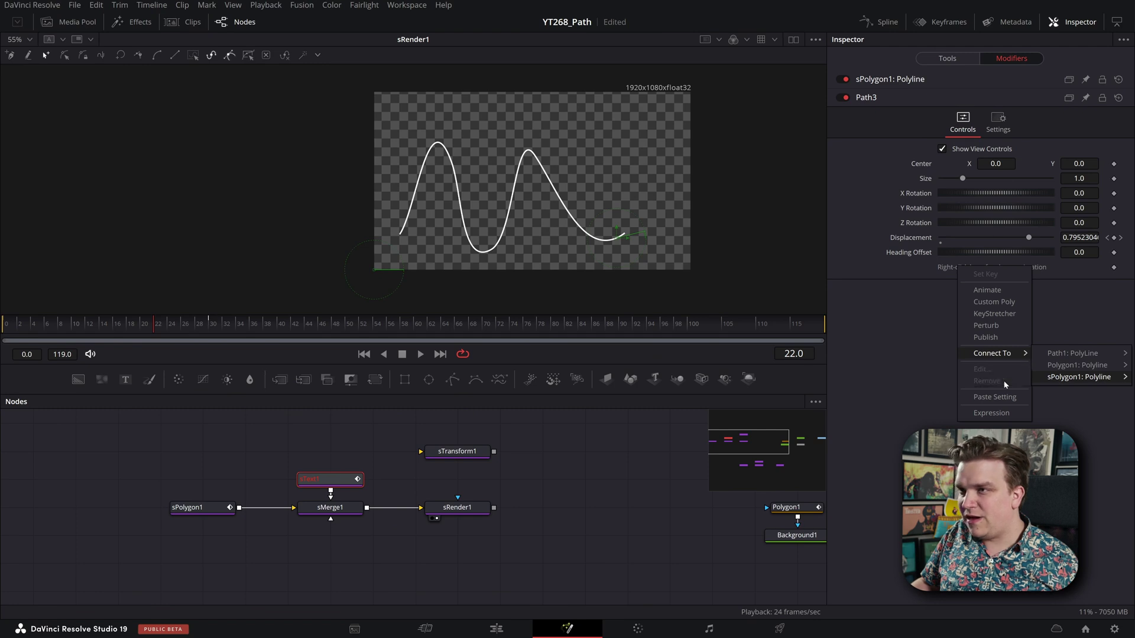
{"action": "left_click", "coordinate": [1058, 379]}
{"action": "mouse_move", "coordinate": [155, 341]}
{"action": "left_mouse_down"}
{"action": "mouse_move", "coordinate": [126, 343]}
{"action": "mouse_move", "coordinate": [159, 348]}
{"action": "mouse_move", "coordinate": [128, 353]}
{"action": "mouse_move", "coordinate": [156, 357]}
{"action": "mouse_move", "coordinate": [113, 341]}
{"action": "mouse_move", "coordinate": [130, 342]}
{"action": "left_mouse_up"}
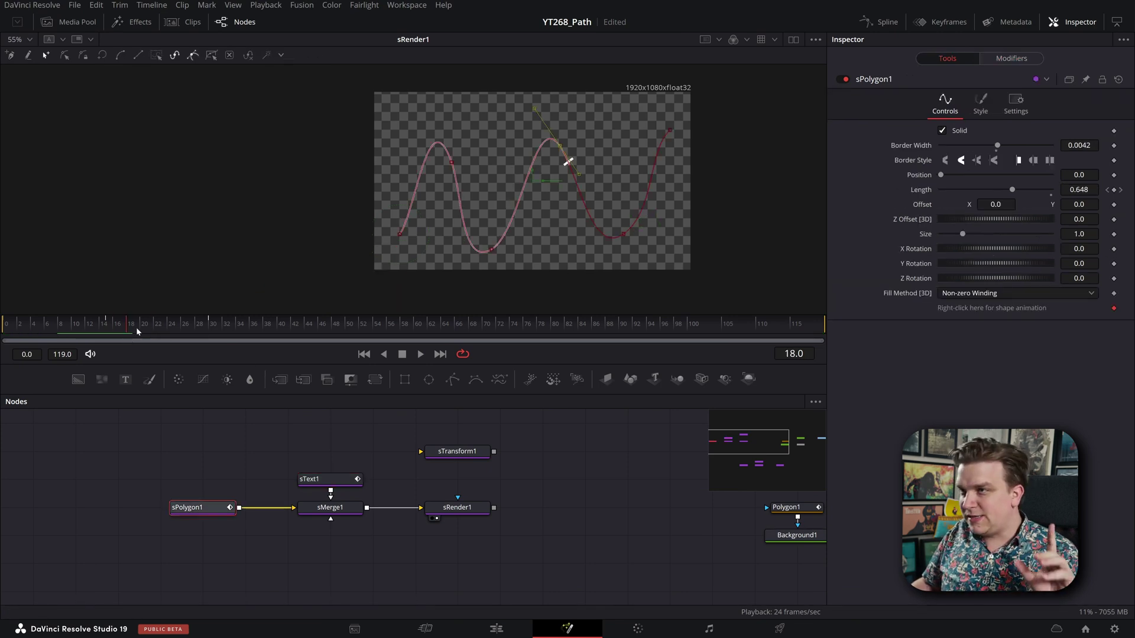
Step: Zoom the viewer in on the wavy sPolygon1 line to work on its peaks
{"action": "scroll", "coordinate": [652, 166], "scroll_direction": "up", "scroll_amount": 2}
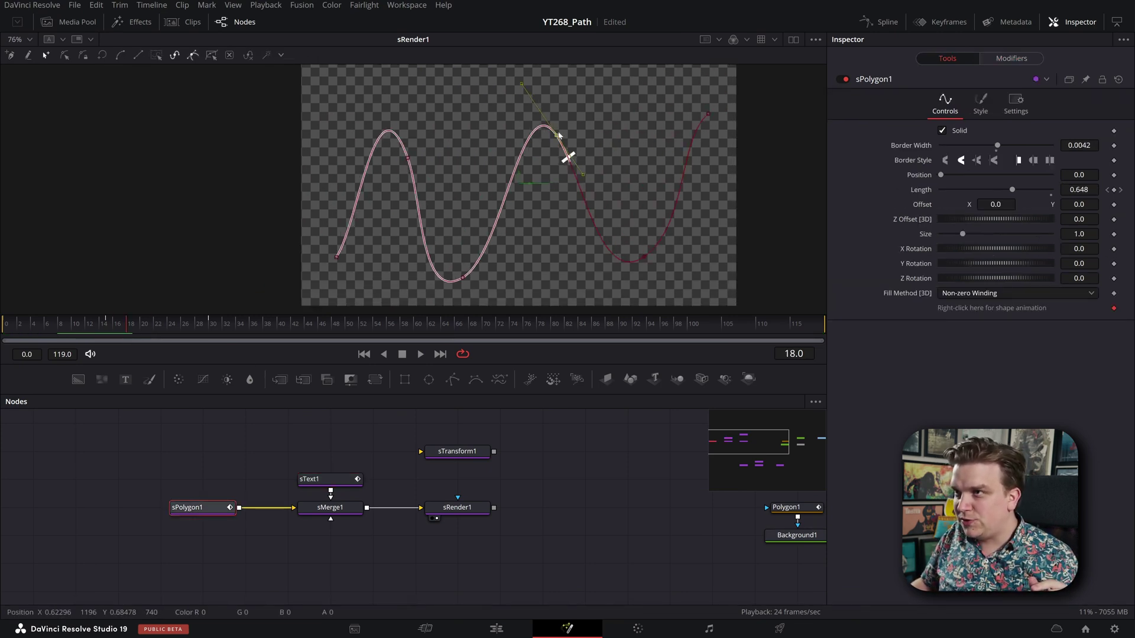